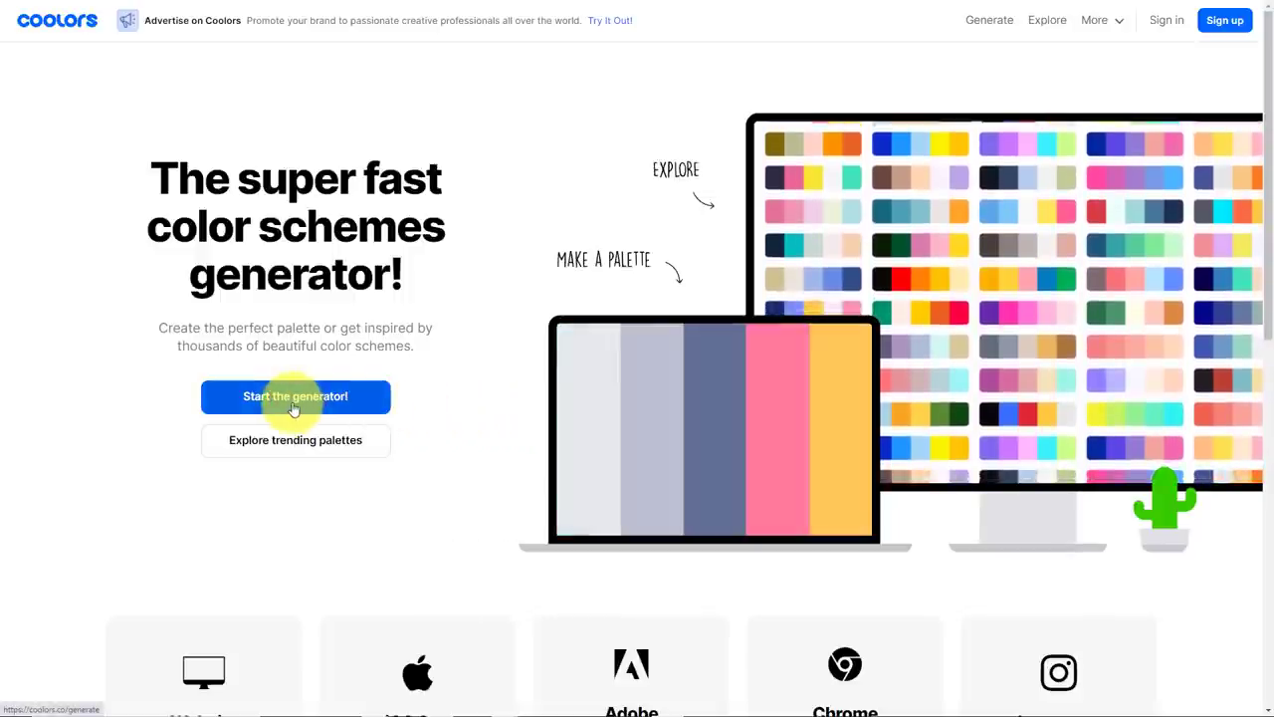
Step: Start the Coolors palette generator and keep generating random palettes until one contains the Ruby color D81E5B
left_click(294, 398)
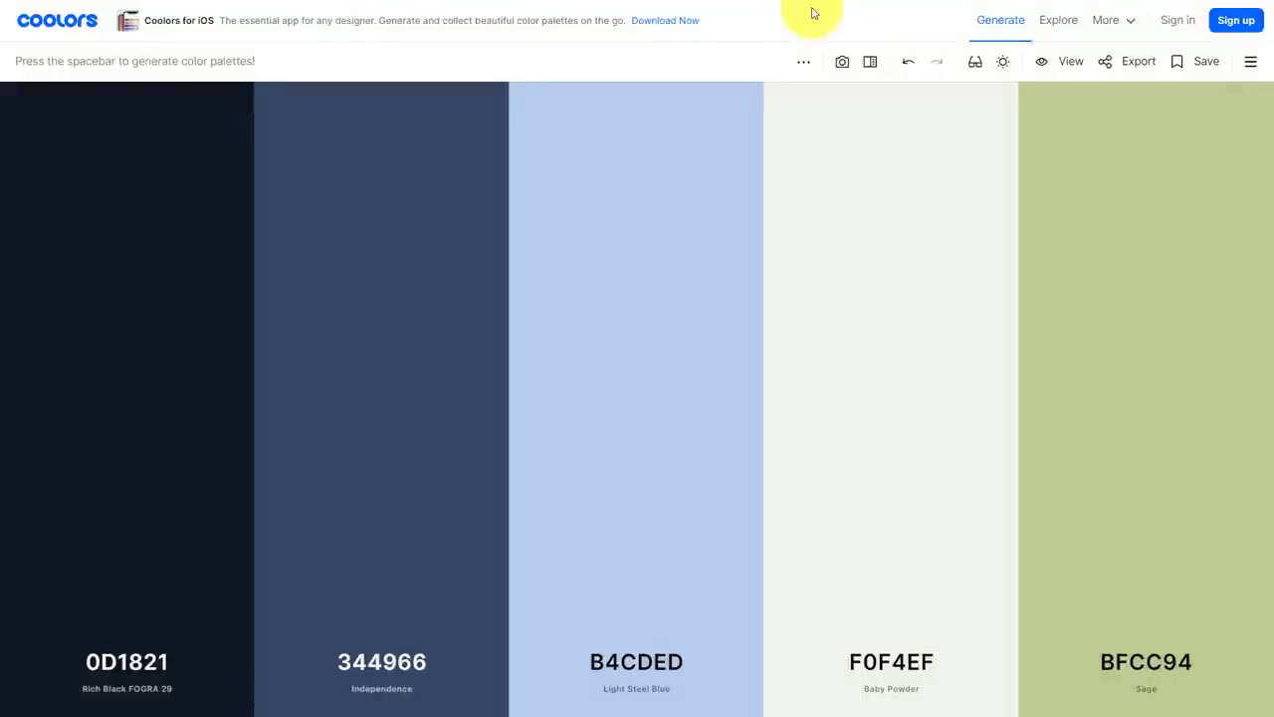
mouse_move(745, 233)
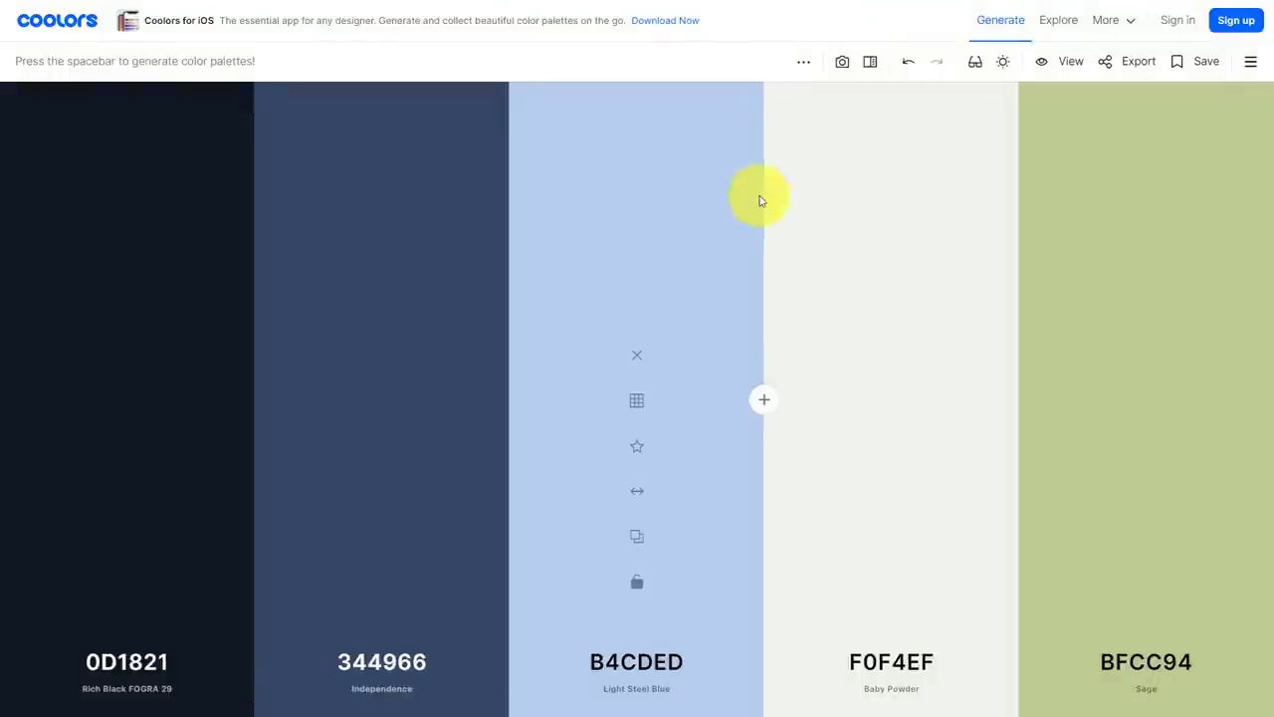
key("space")
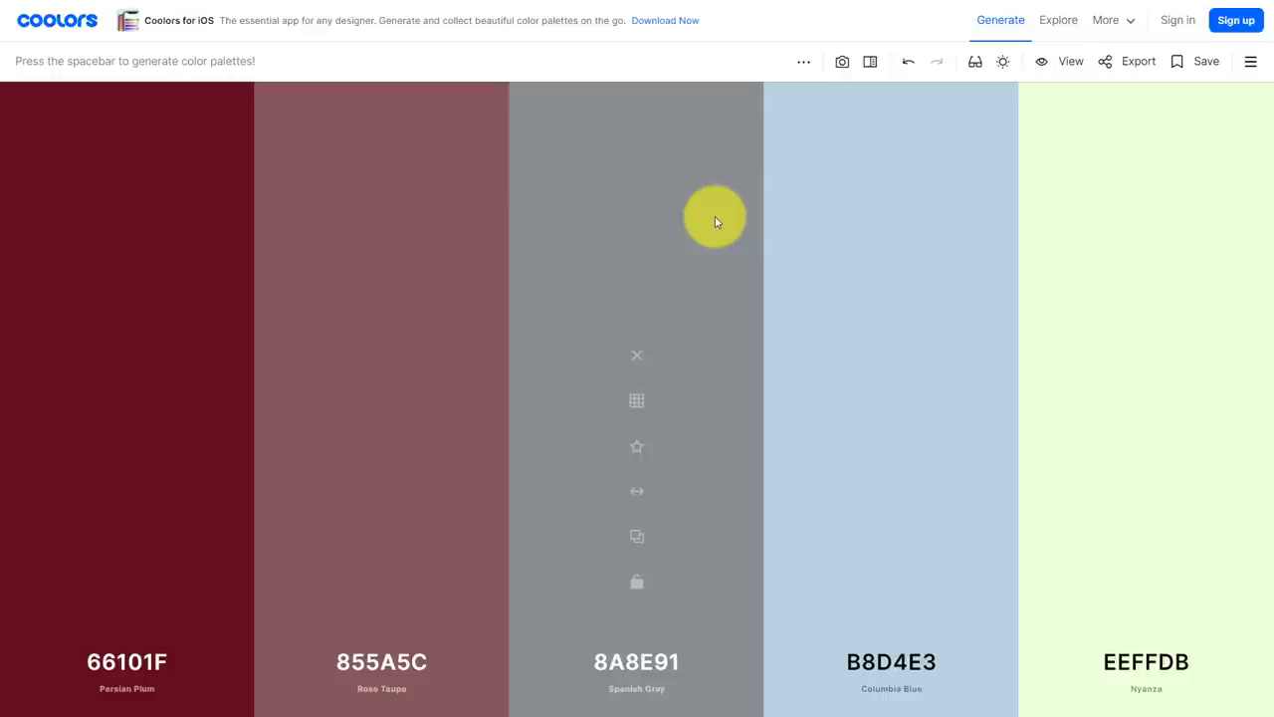
key("space")
key("space")
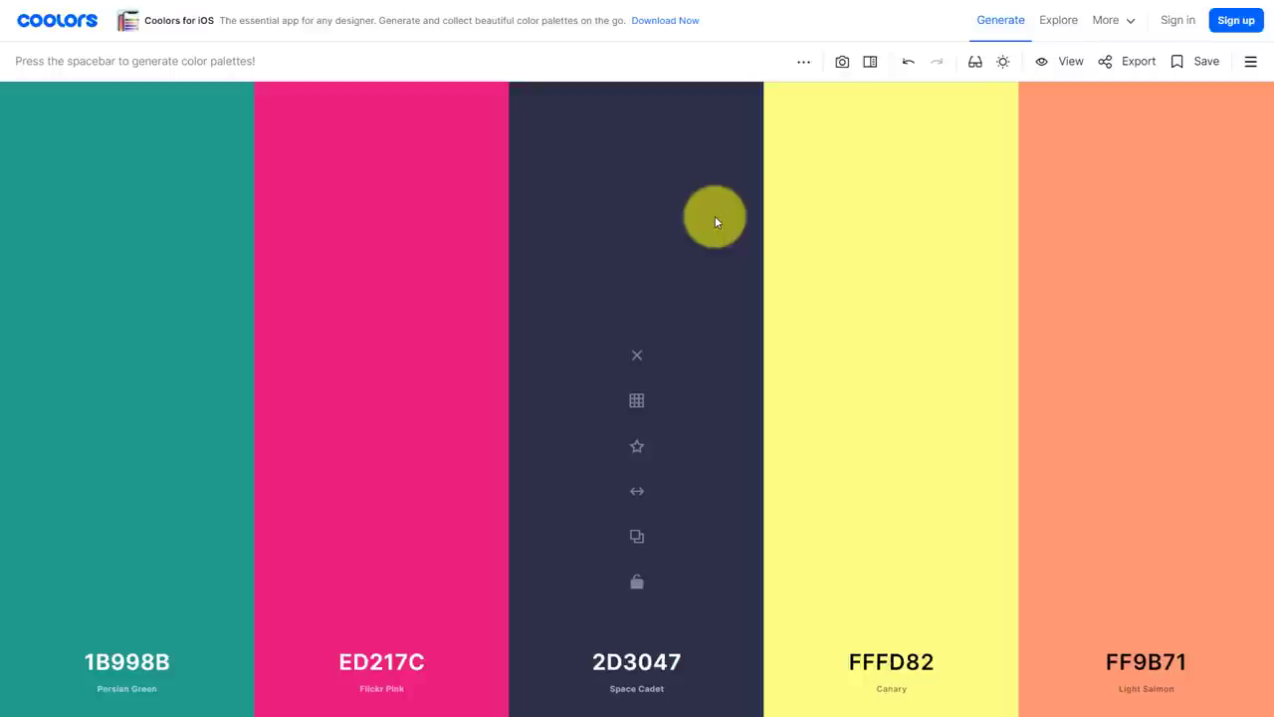
key("space")
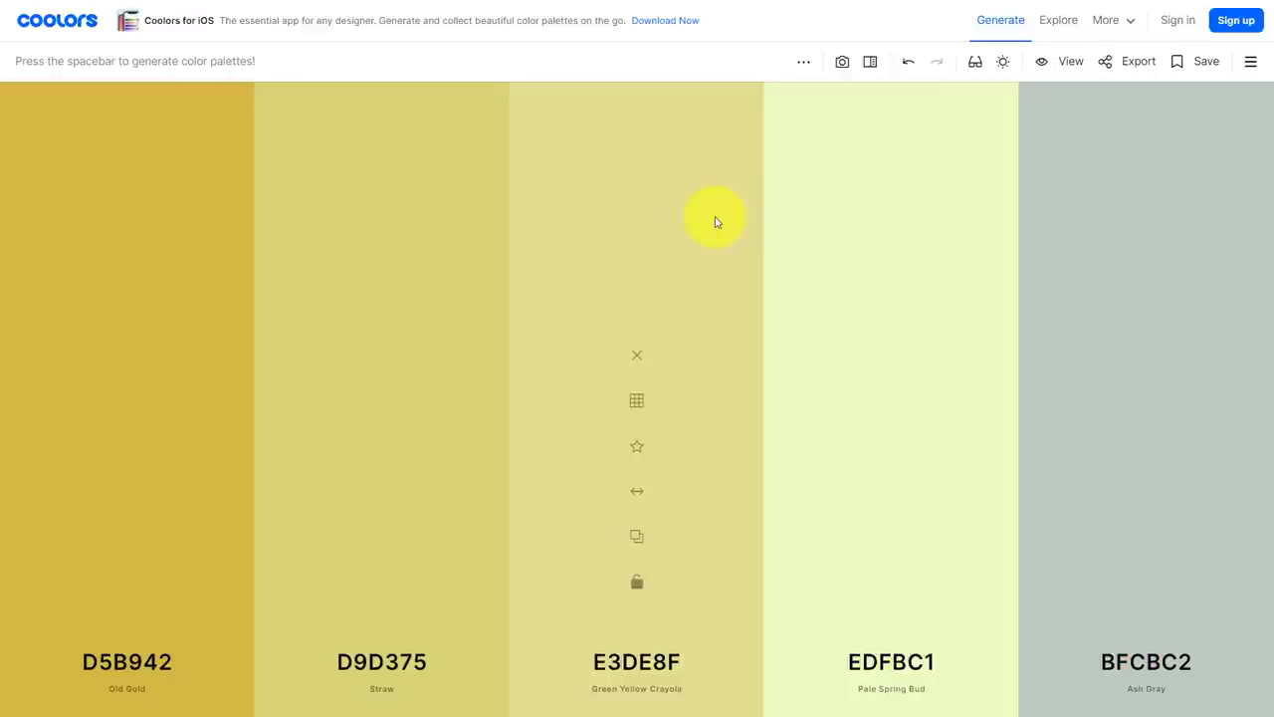
key("space")
key("space")
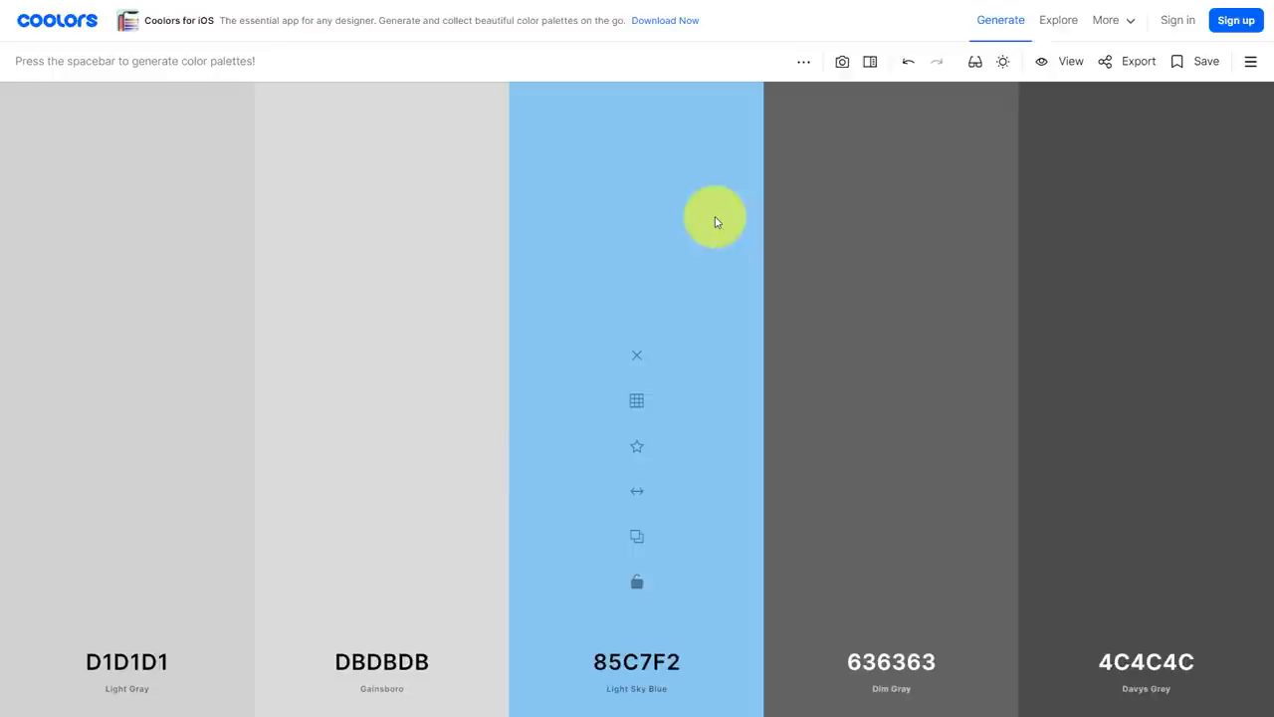
key("space")
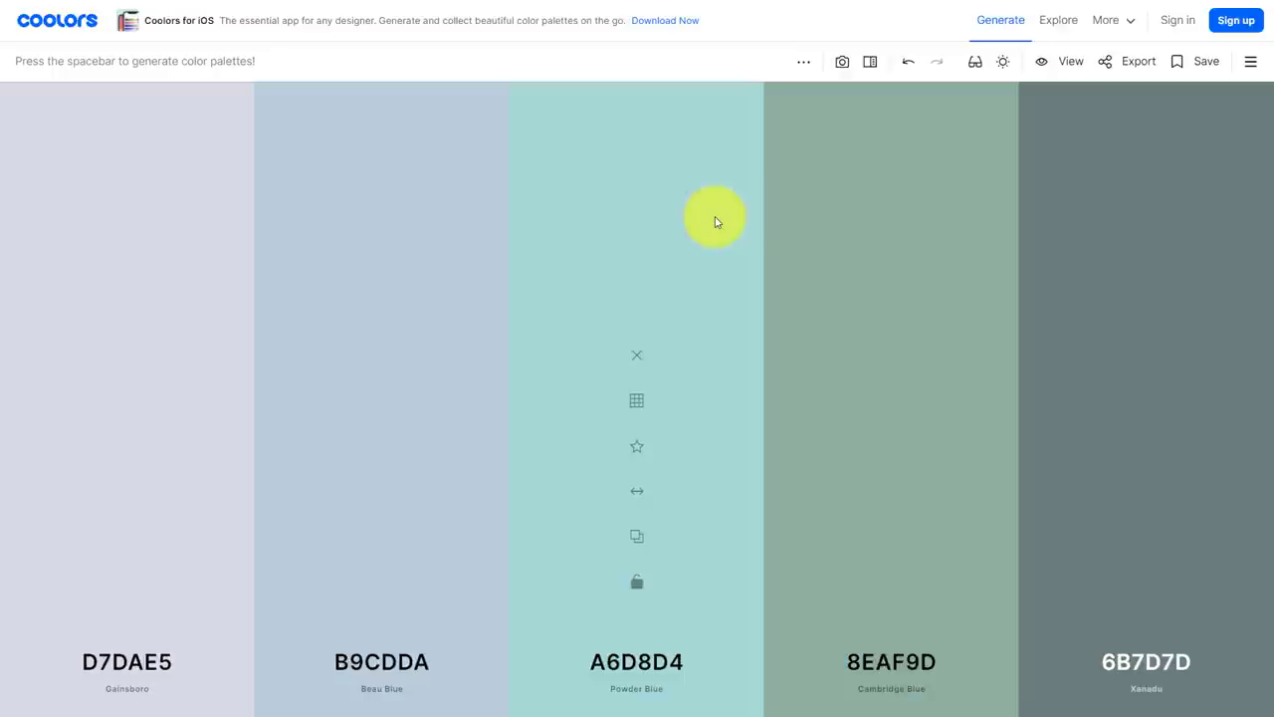
key("space")
key("space")
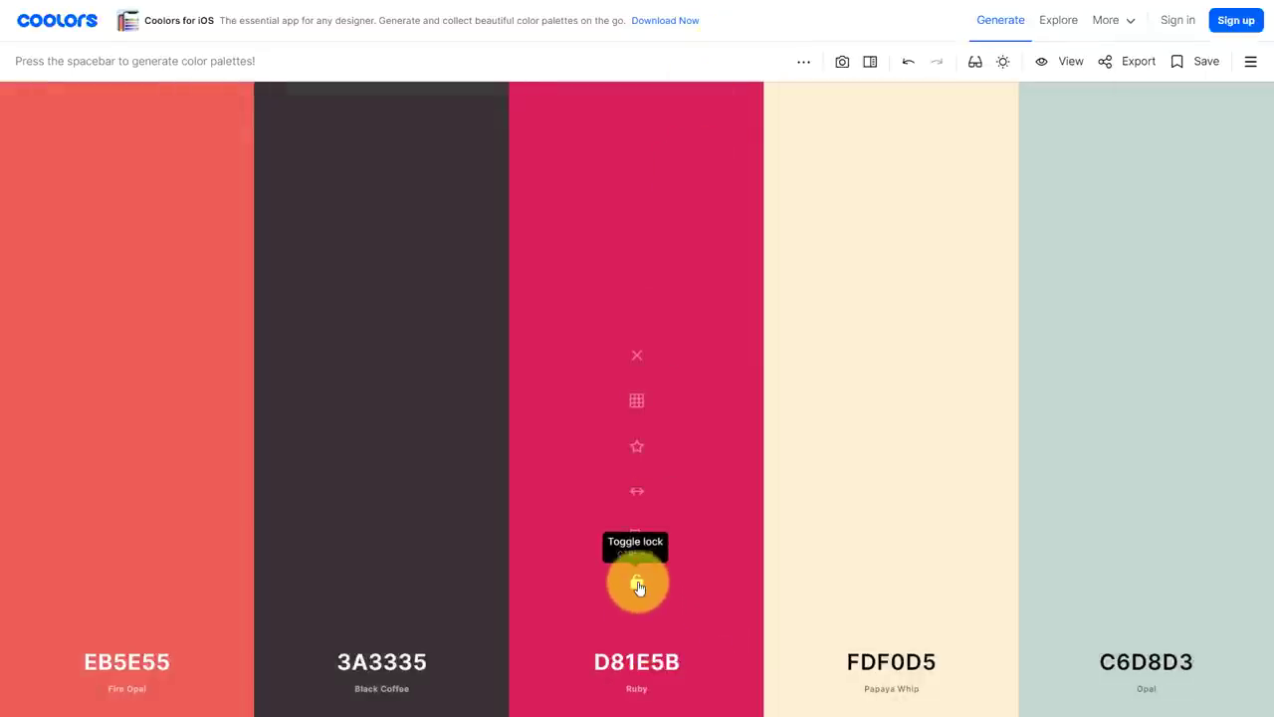
Step: Lock the Ruby color D81E5B and regenerate the other palette colors until Space Cadet 2B3A67 comes up
left_click(637, 584)
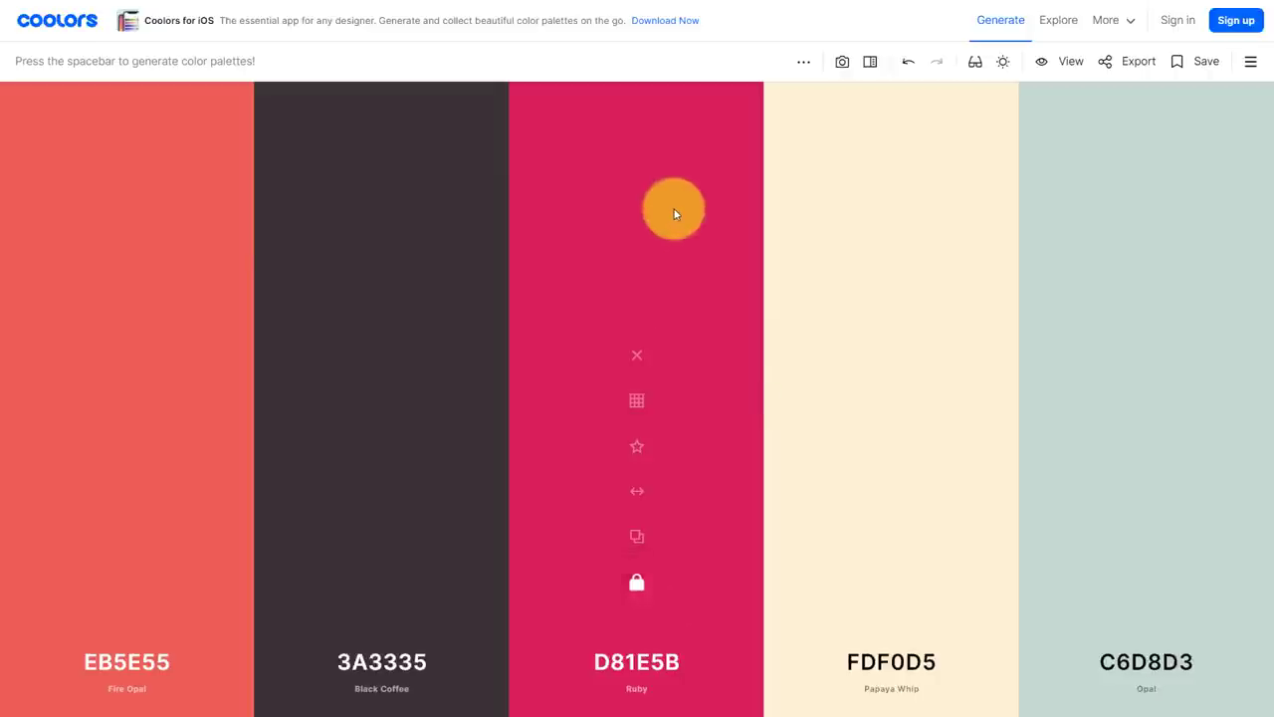
key("space")
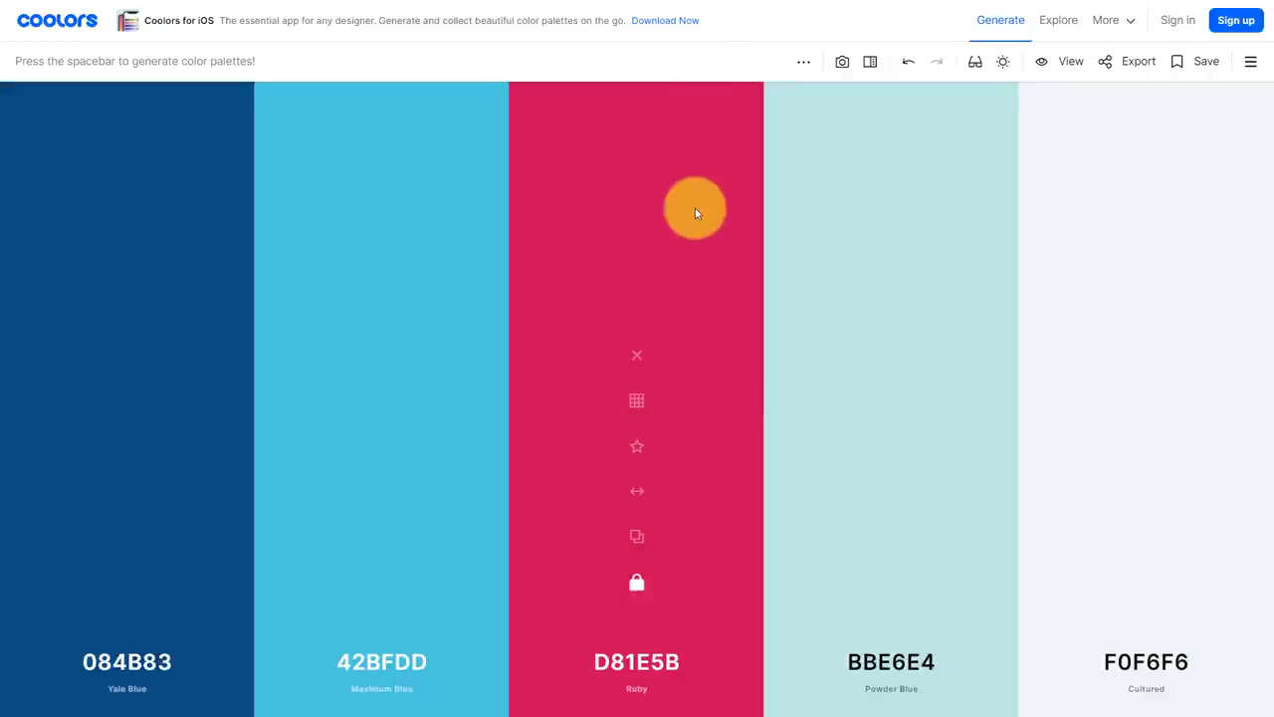
key("space")
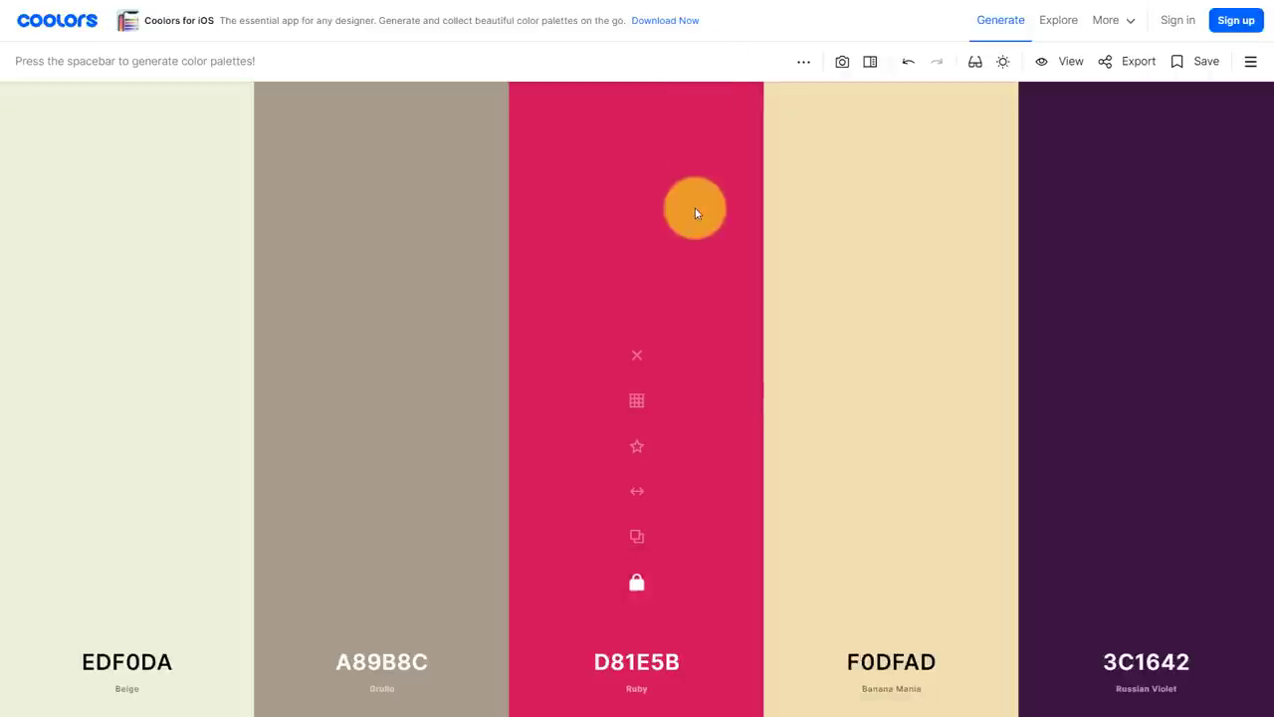
key("space")
key("space")
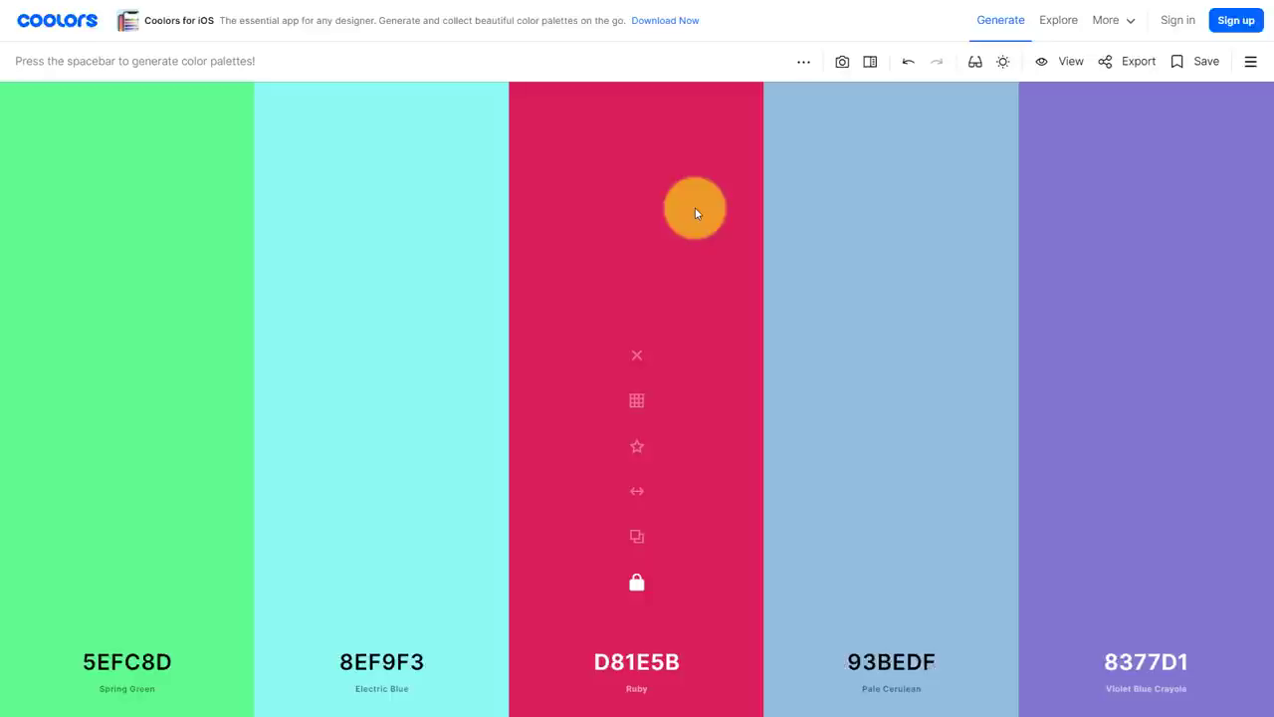
key("space")
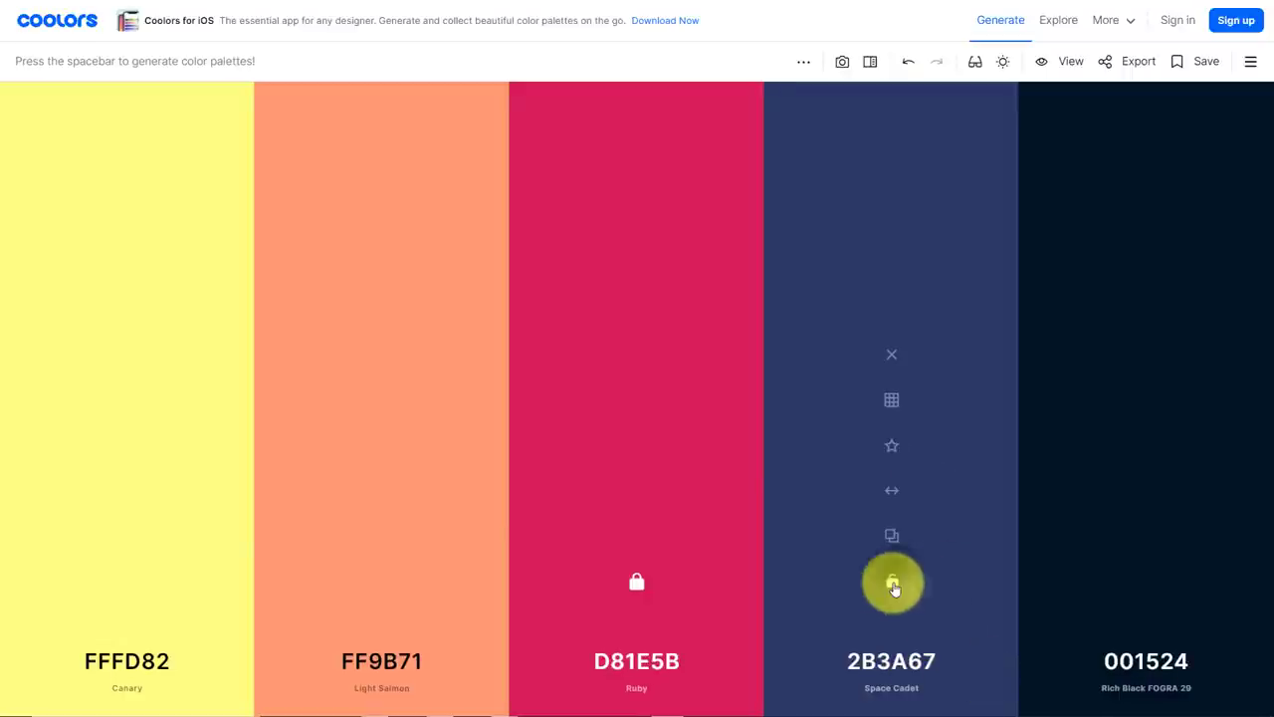
Step: Lock Space Cadet 2B3A67 and reorder the palette so that Ruby comes first and Space Cadet second
left_click(891, 583)
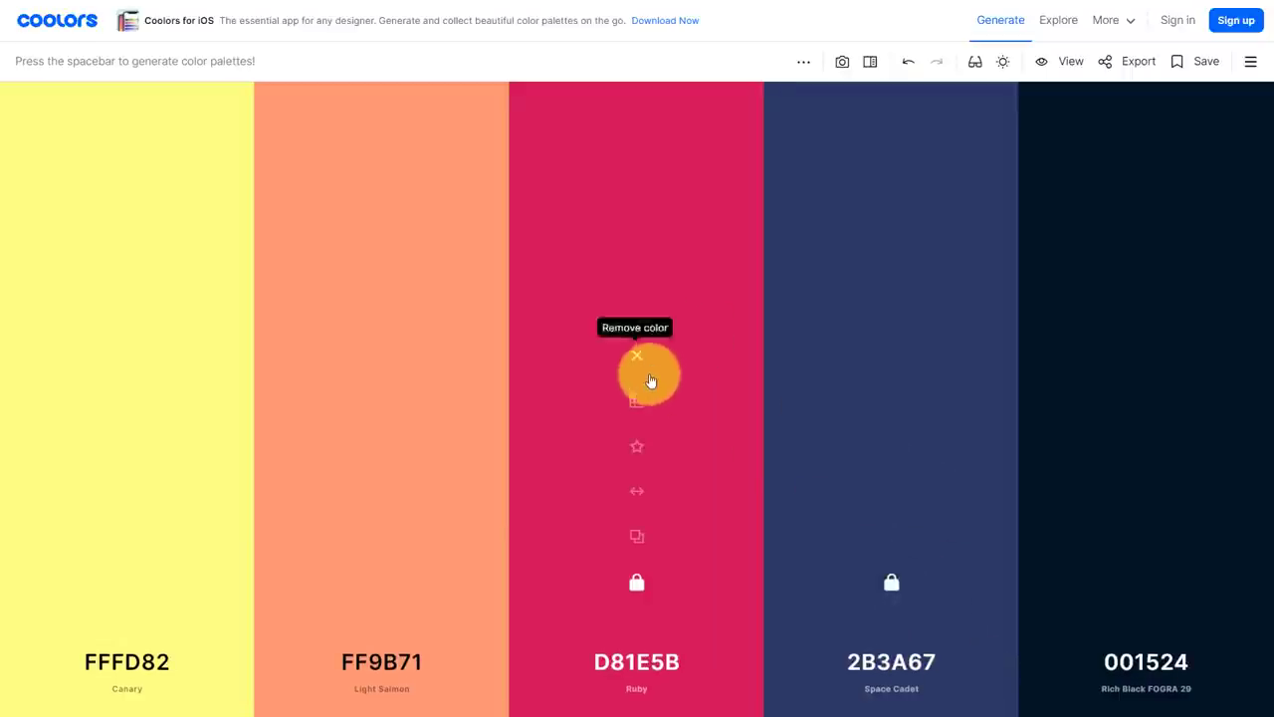
left_click_drag(640, 492, 93, 464)
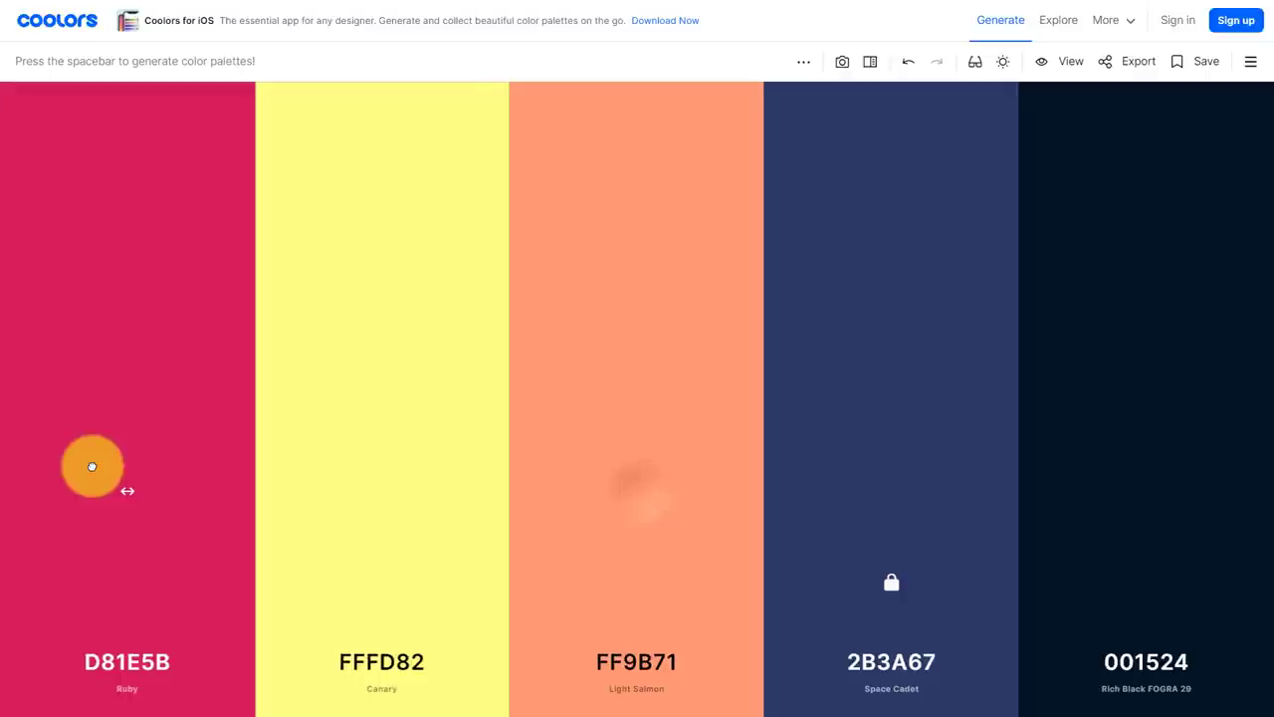
left_click_drag(896, 500, 387, 484)
Step: Regenerate the three unlocked colors several times and copy the HEX code of Space Cadet
key("space")
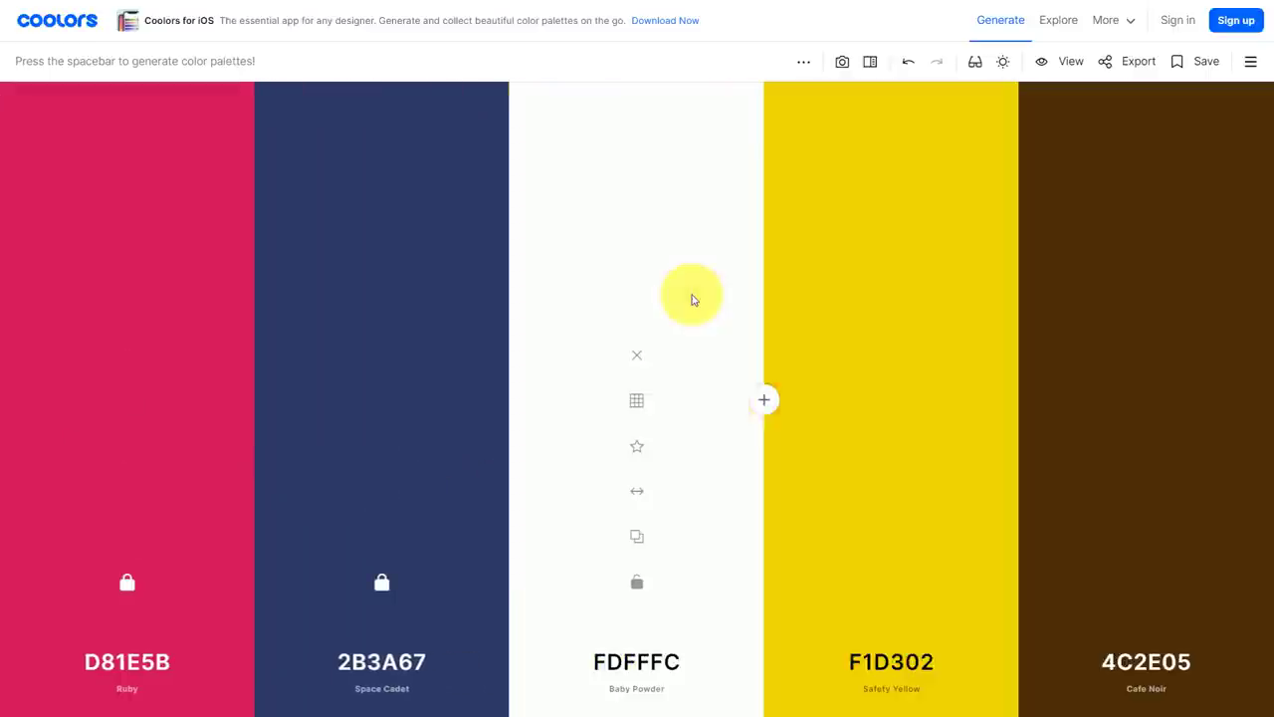
key("space")
key("space")
key("space")
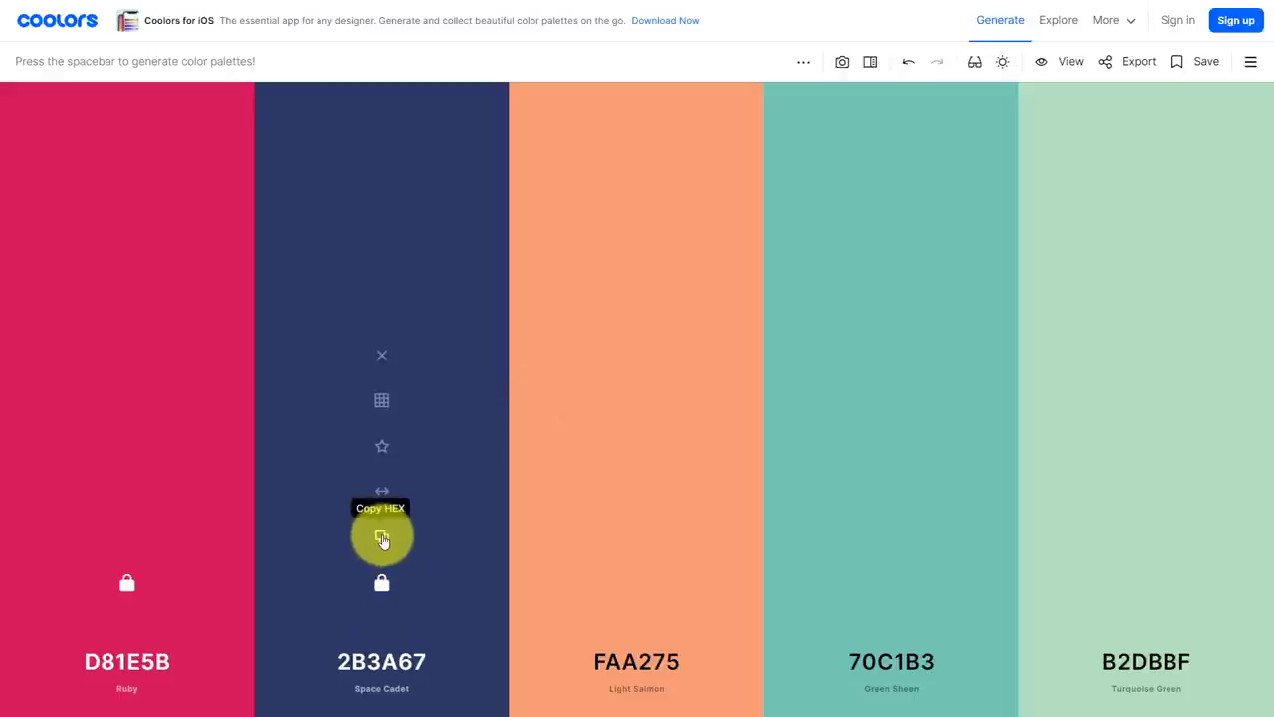
left_click(382, 538)
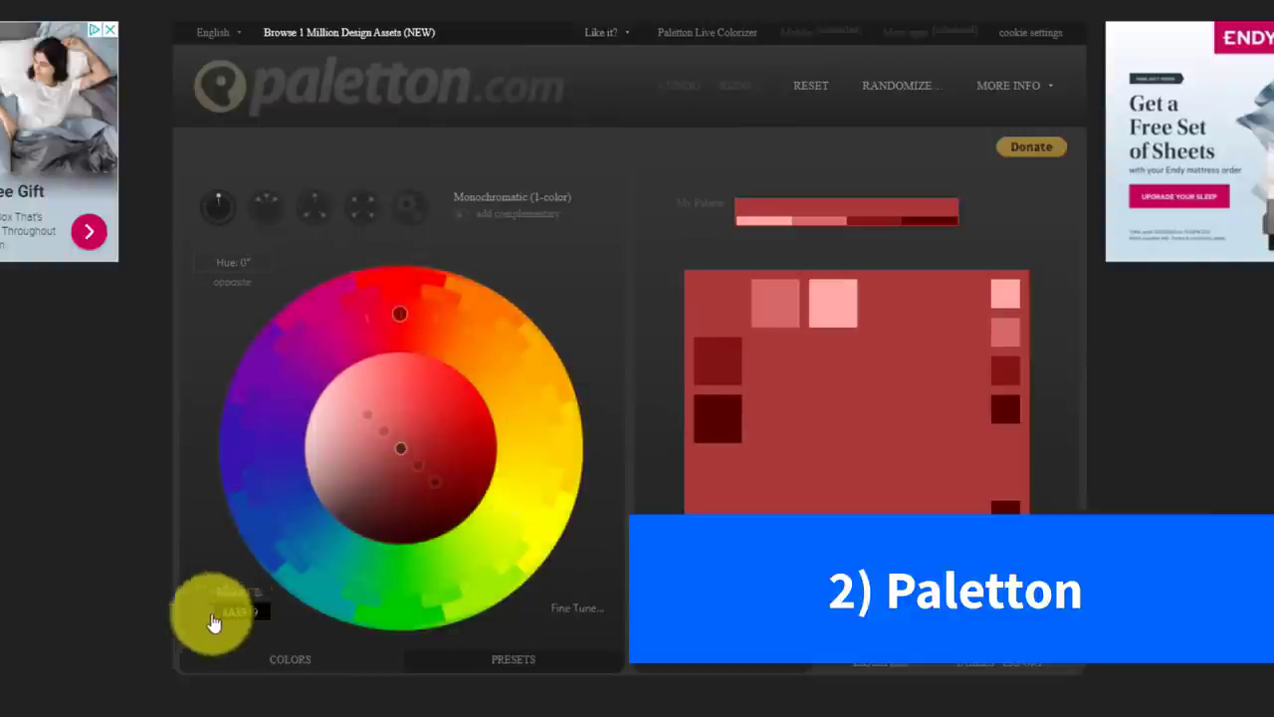
Step: Switch to Paletton, set the monochromatic base hue to 300°, and view the color info of a darker purple shade
left_click_drag(440, 424, 262, 388)
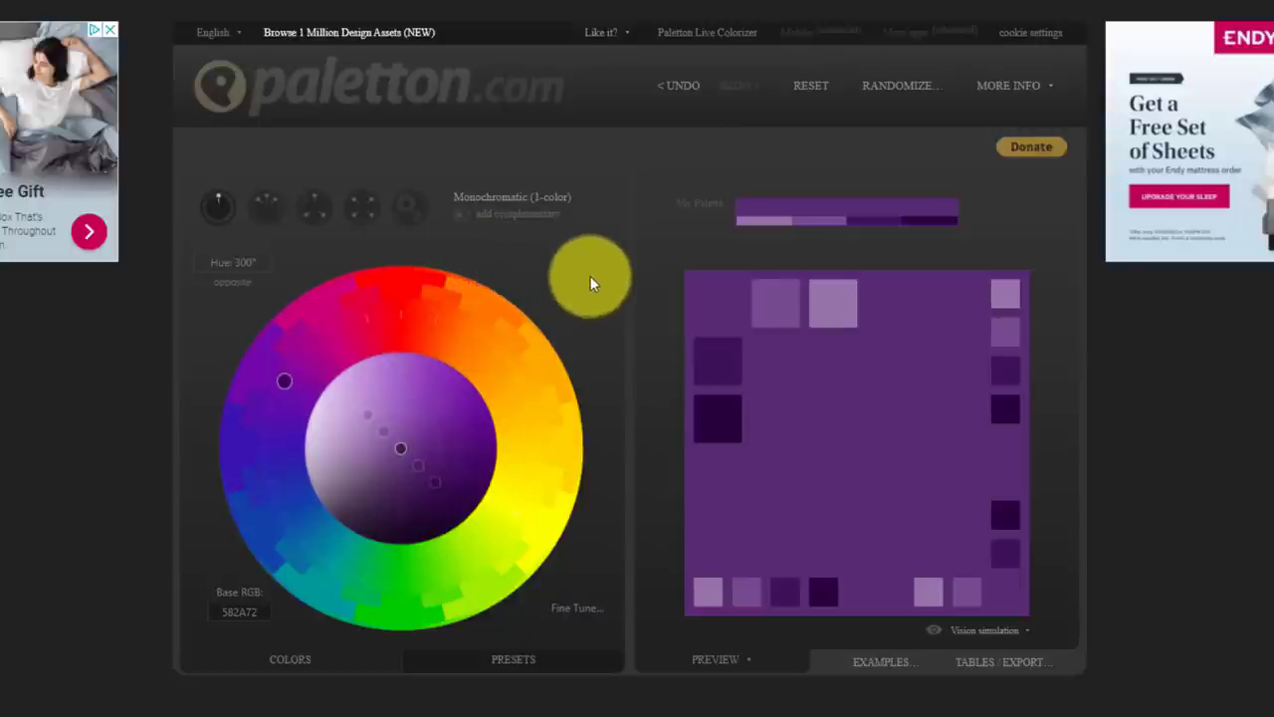
mouse_move(884, 407)
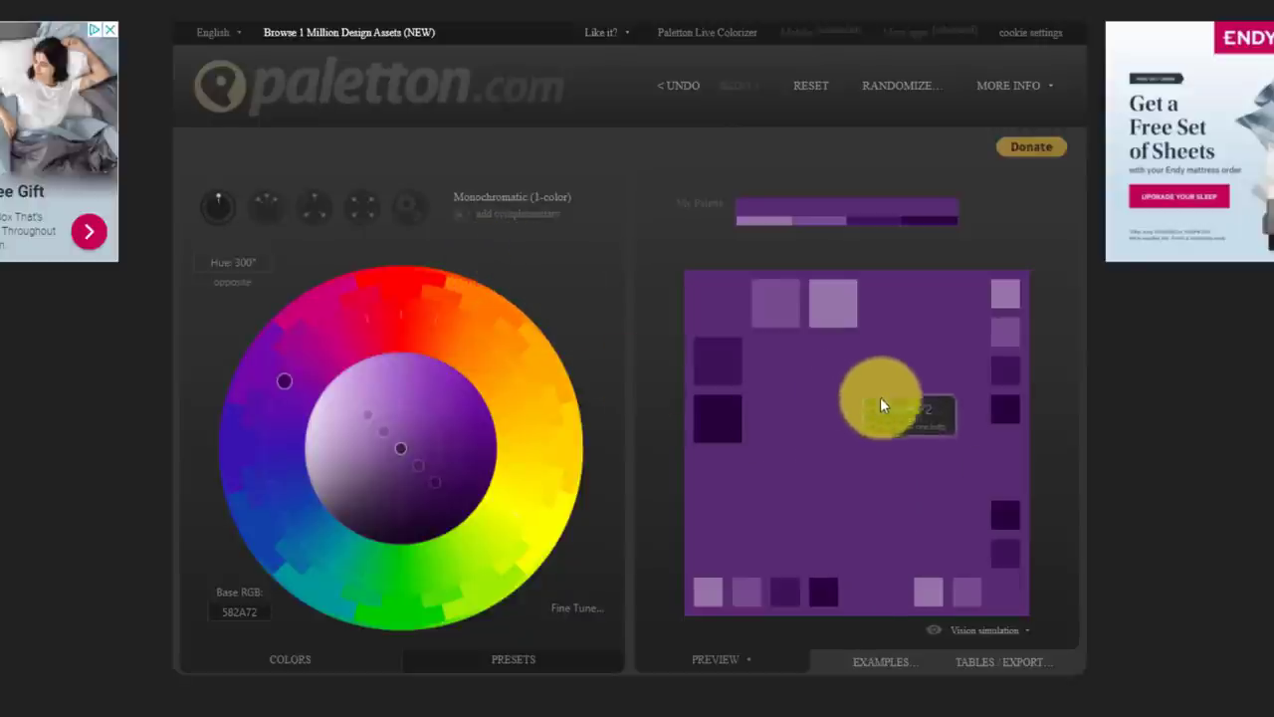
left_click(718, 361)
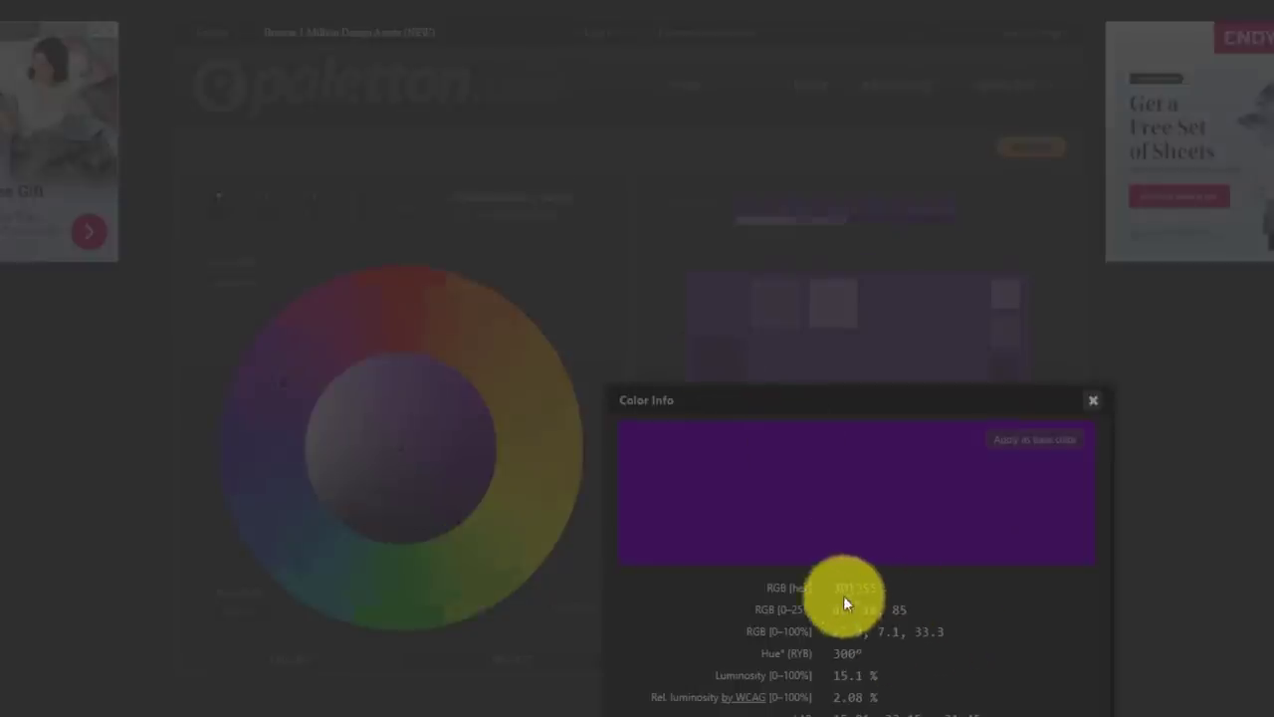
left_click(1093, 400)
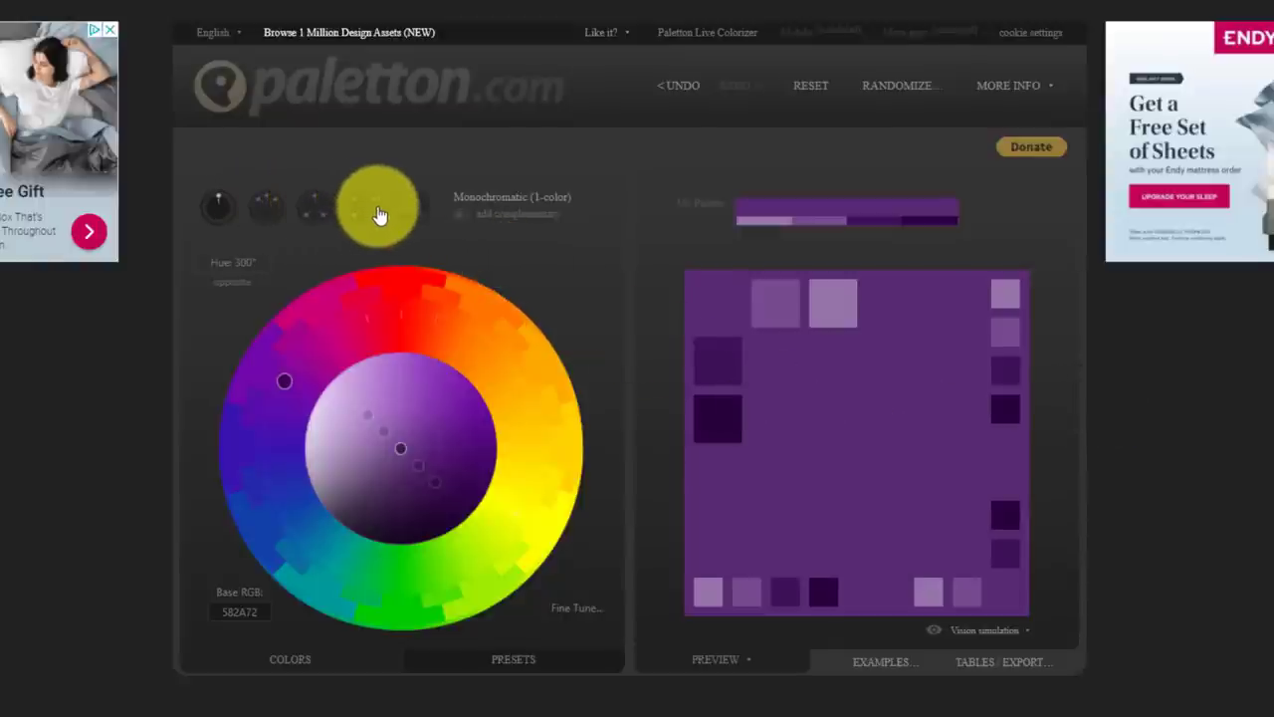
Step: Change the color scheme to Adjacent colors, Triad and the four-color arrangement in turn, keeping the purple base
left_click(269, 211)
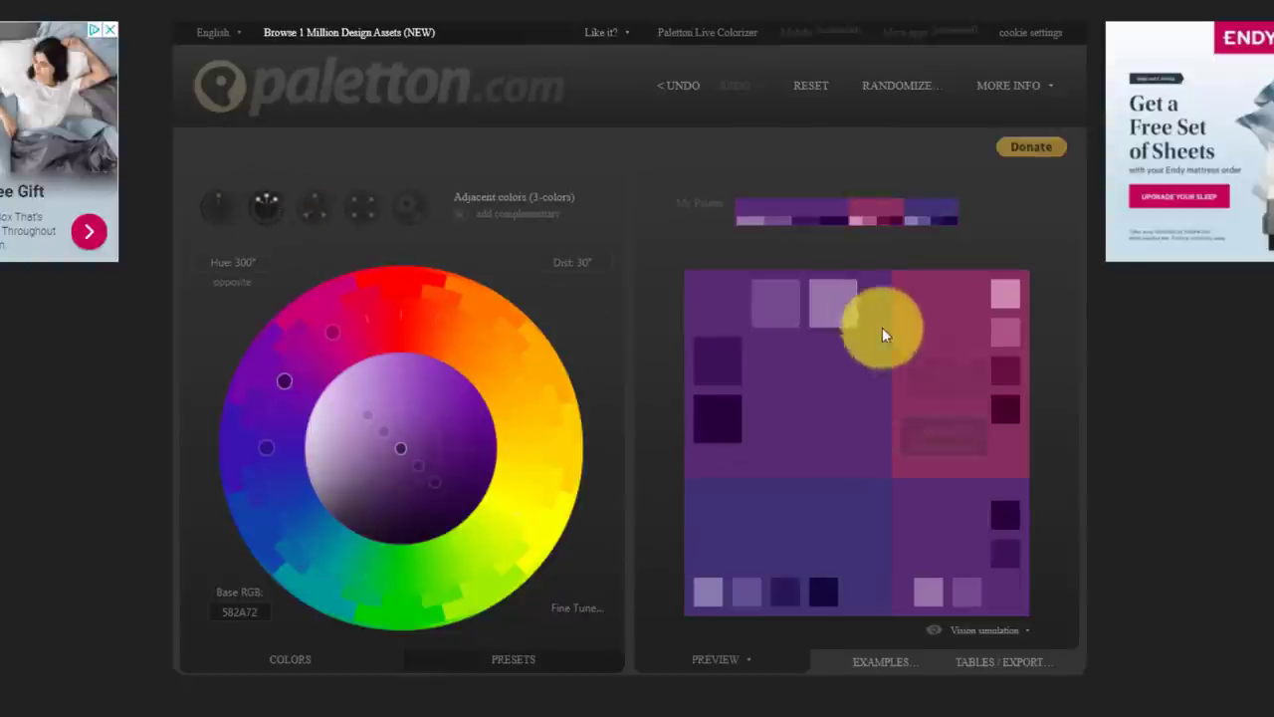
left_click(307, 210)
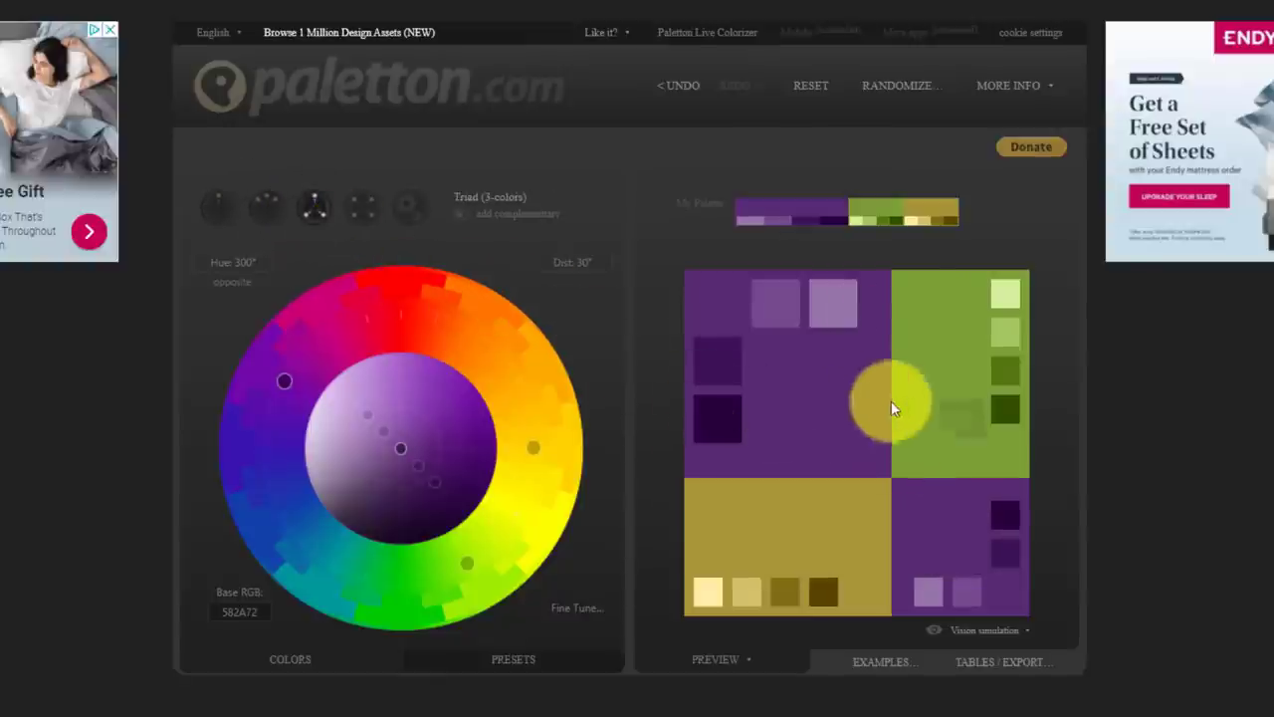
left_click(358, 204)
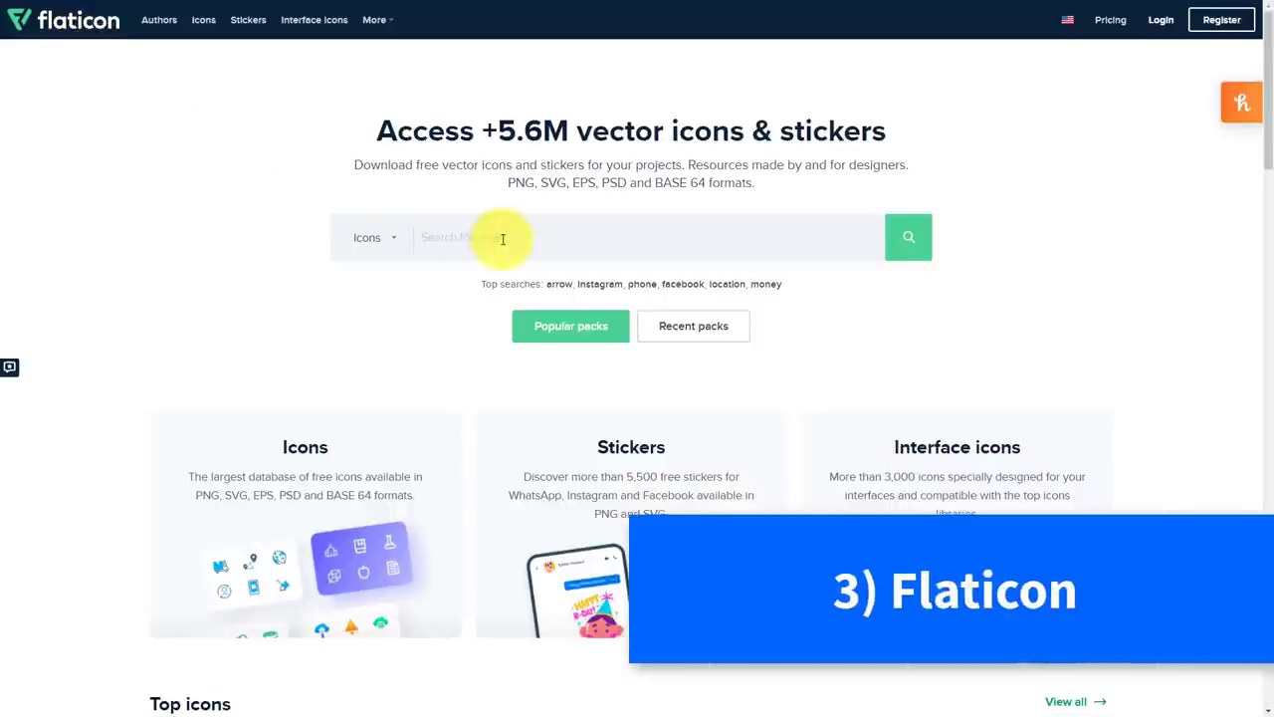
Step: Switch to Flaticon, search for "laptop" icons and browse the results
type("ptop")
key("Return")
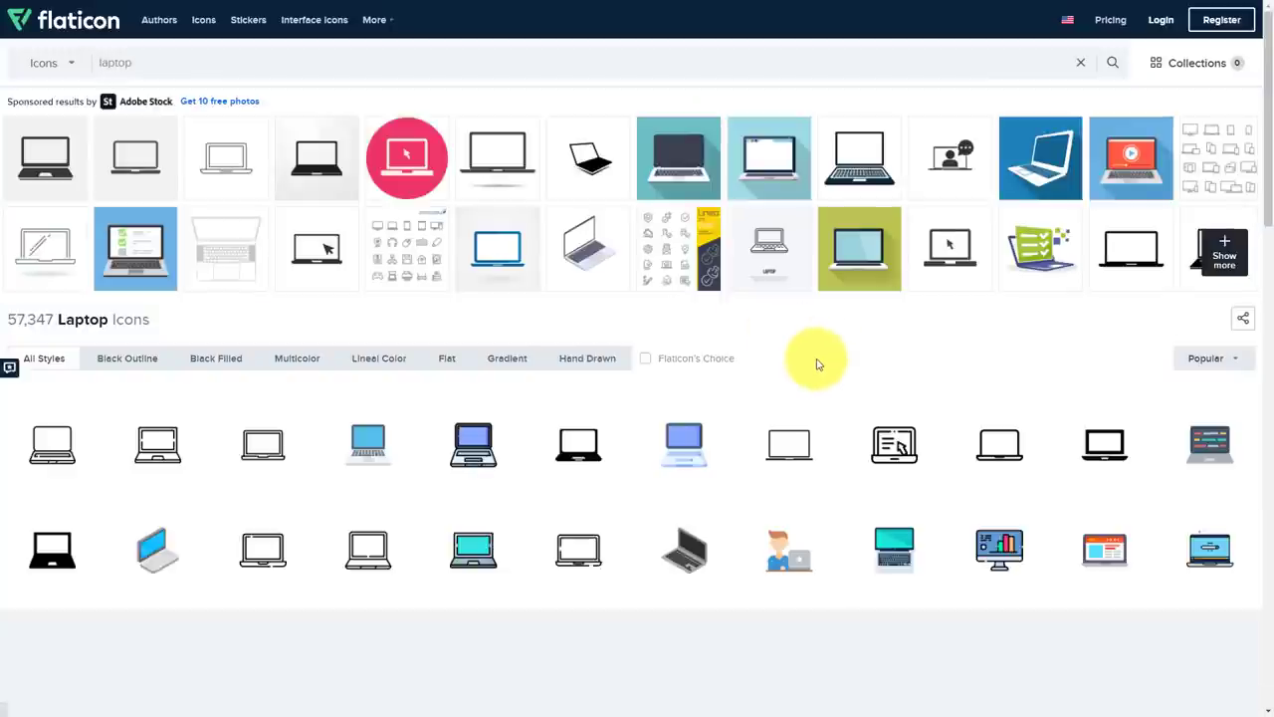
scroll(816, 362, "down", 3)
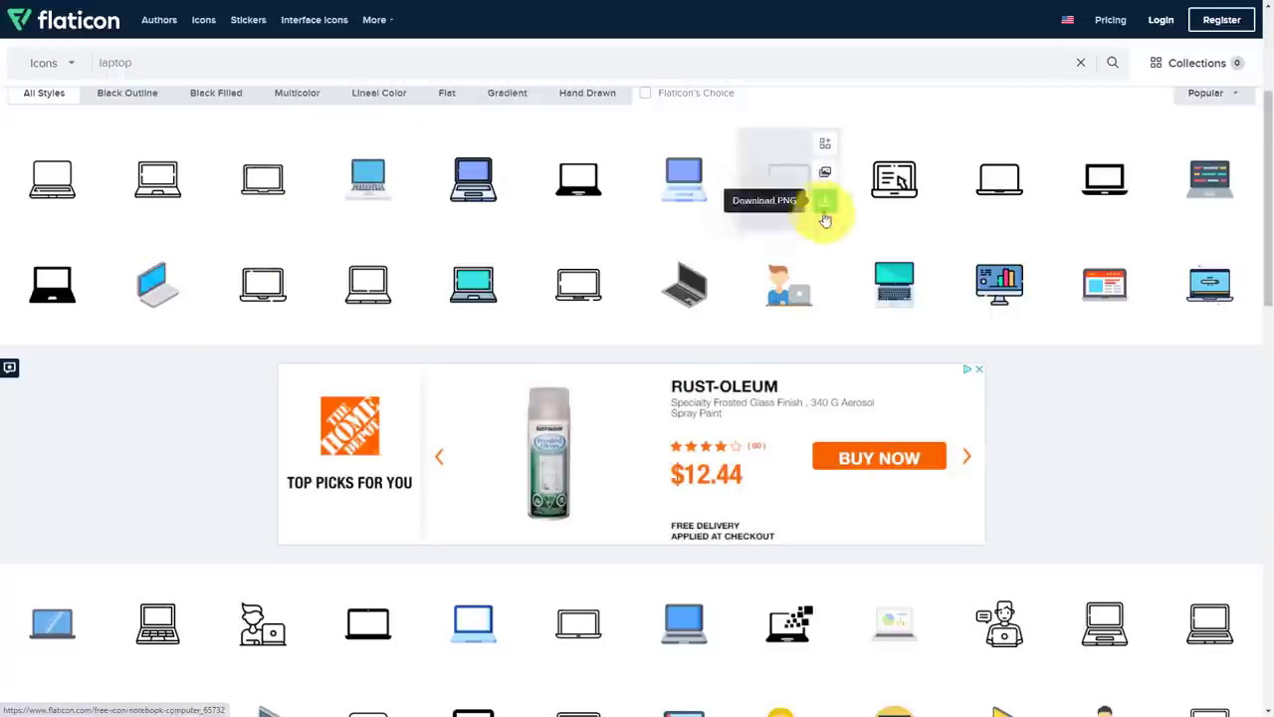
scroll(1195, 347, "down", 5)
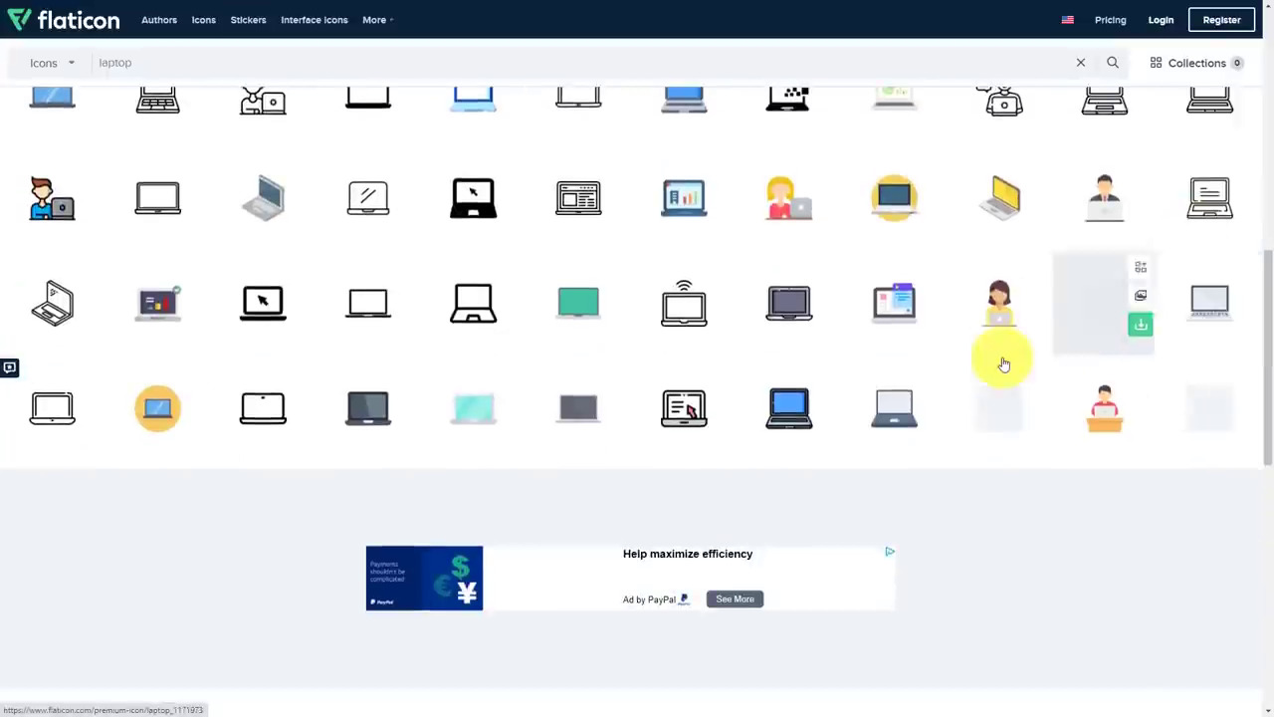
scroll(1001, 360, "up", 8)
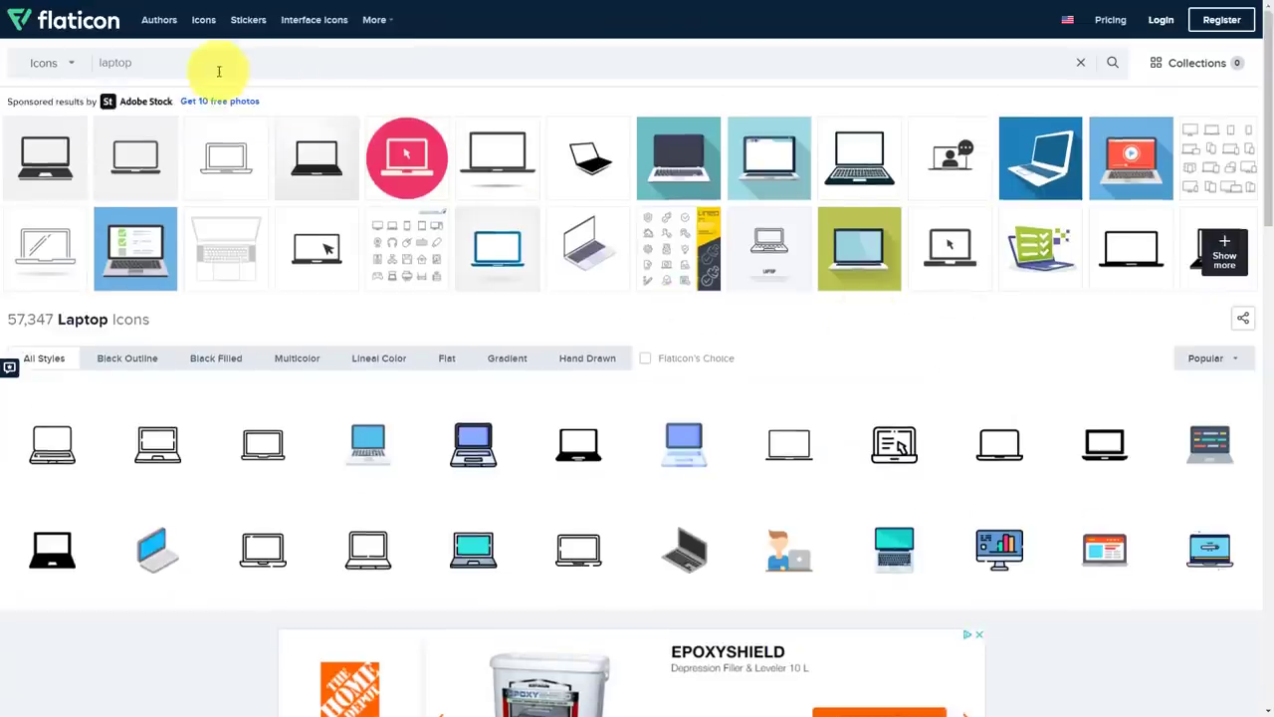
Step: Replace the icon search with "phone", close the pop-up window and browse the phone icons
double_click(114, 63)
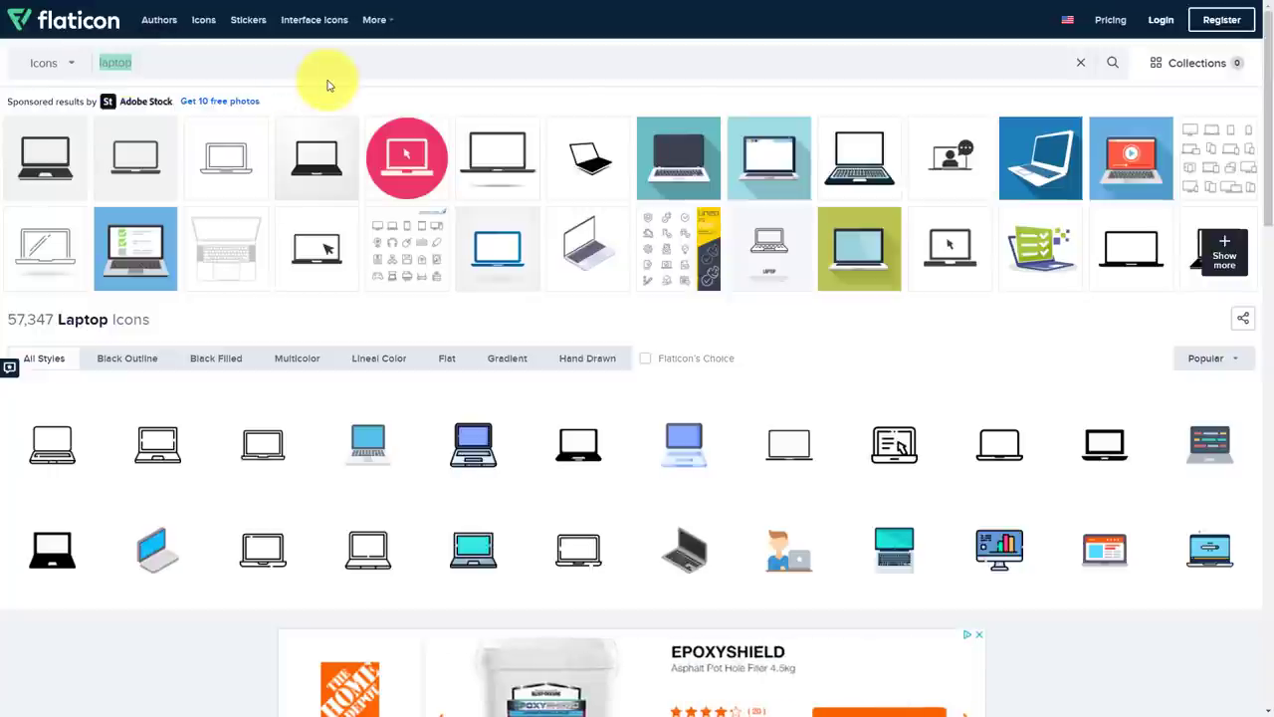
type("phone")
key("Return")
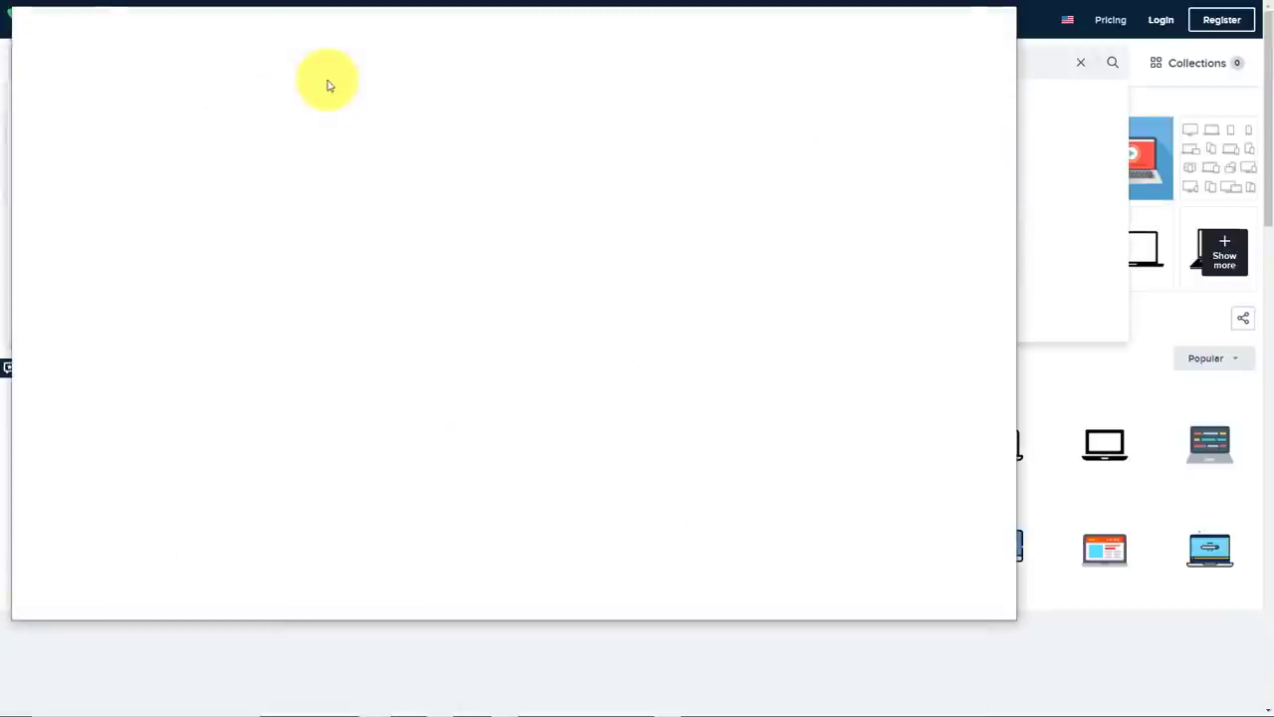
left_click(1001, 17)
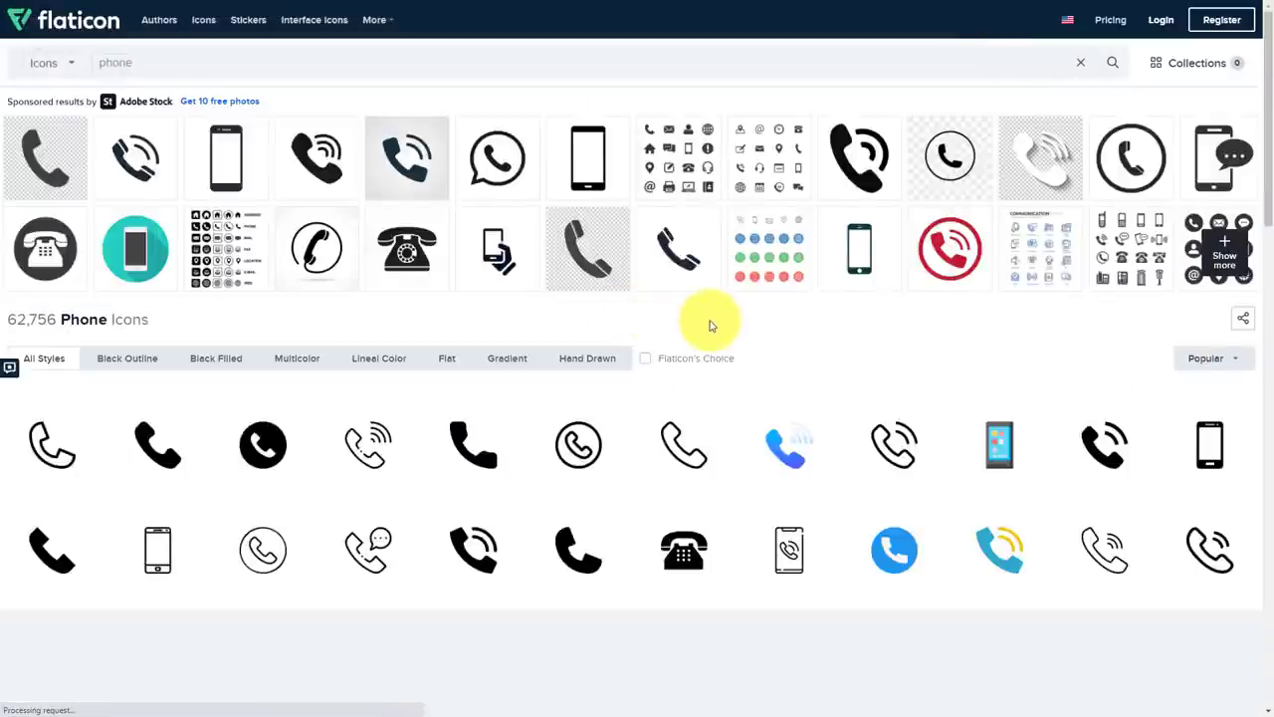
scroll(711, 324, "down", 2)
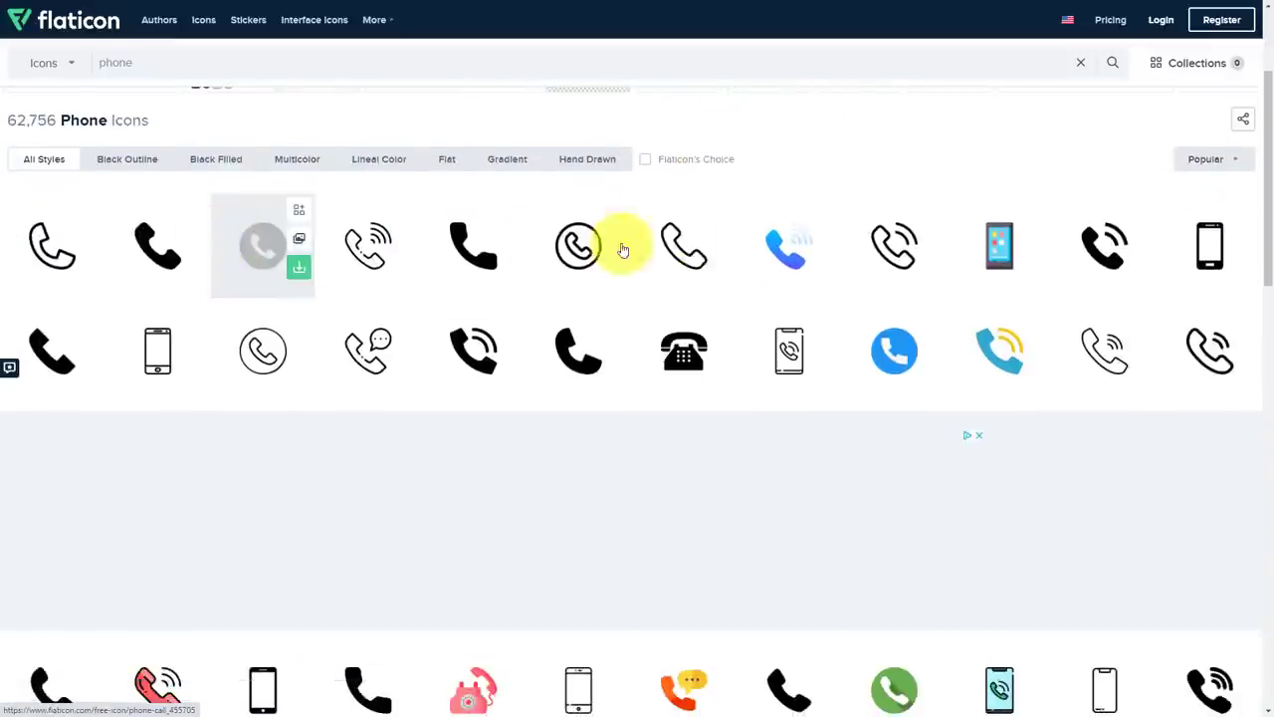
scroll(597, 292, "down", 2)
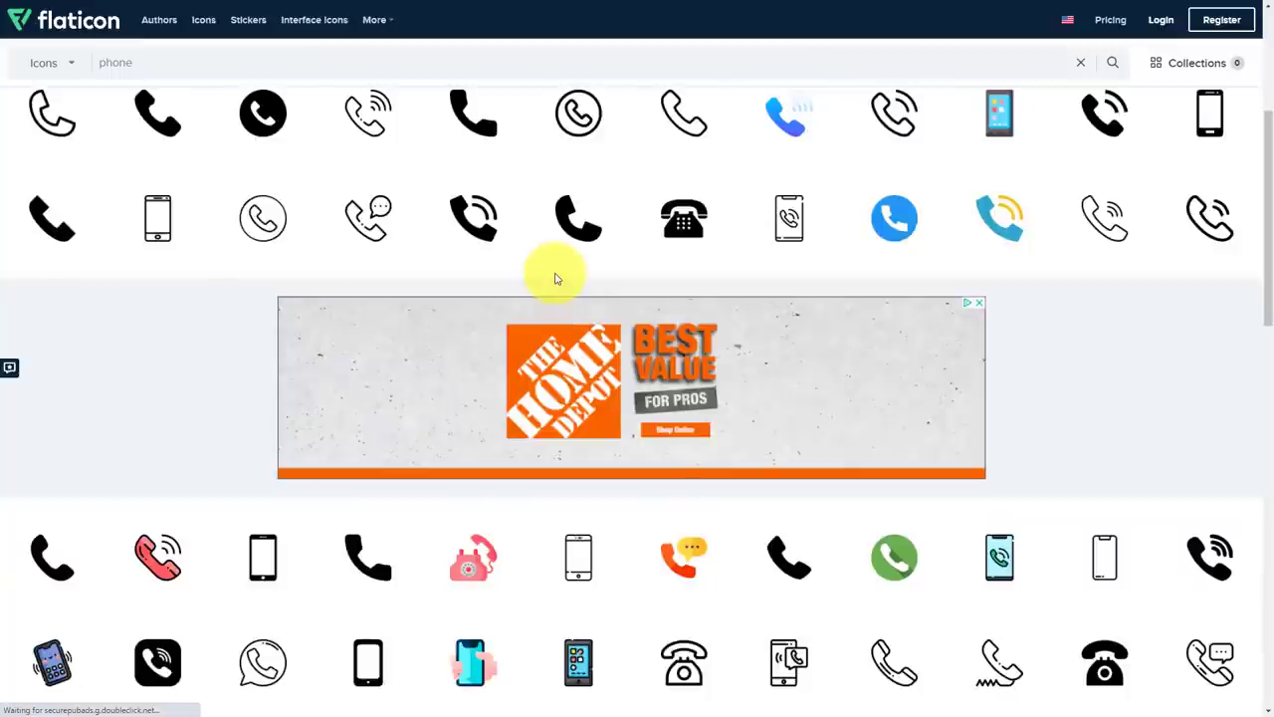
scroll(548, 312, "down", 2)
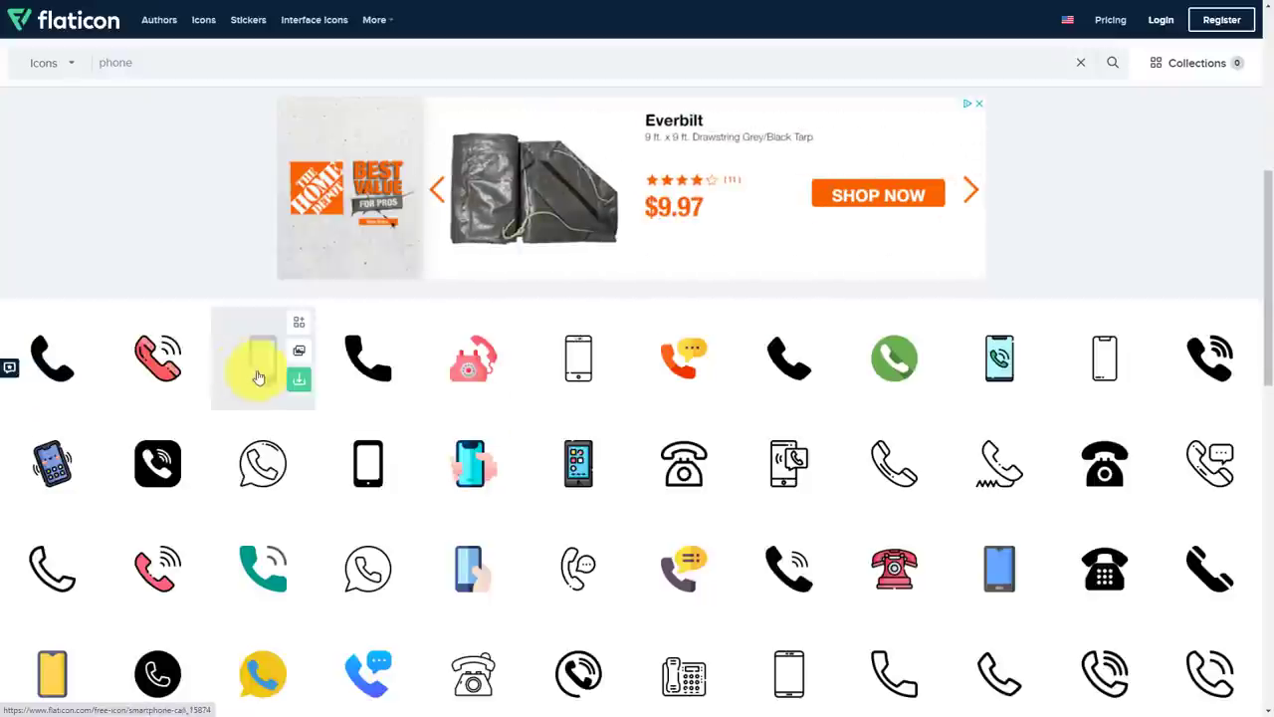
Step: Switch to remove.bg and upload the portrait photo of a man from the Desktop folder to remove its background
scroll(620, 418, "down", 2)
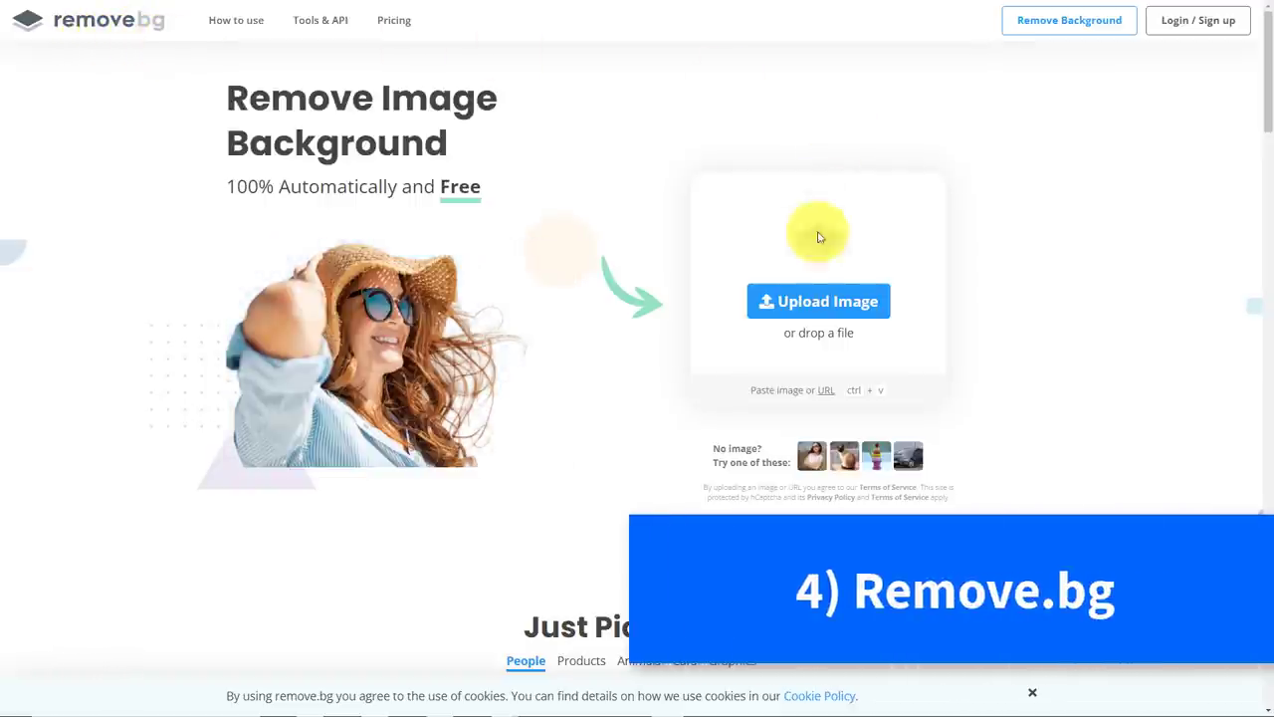
left_click(816, 300)
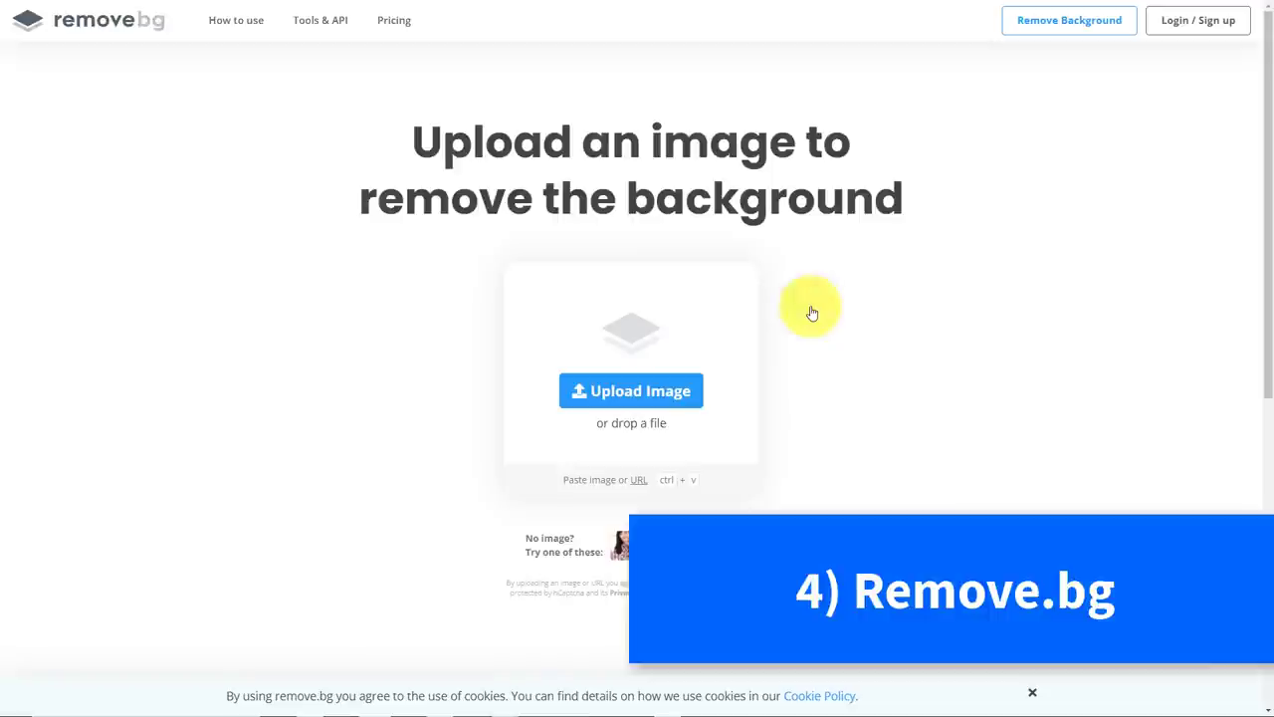
left_click(673, 389)
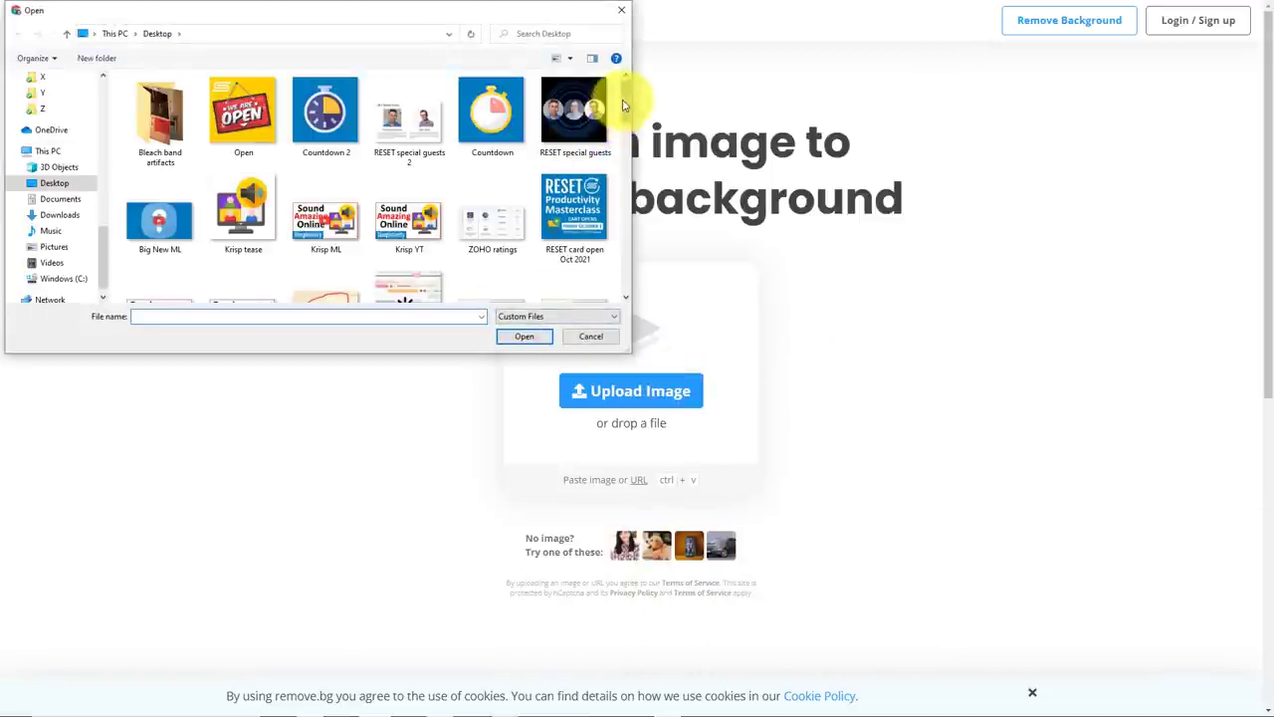
left_click_drag(625, 99, 623, 195)
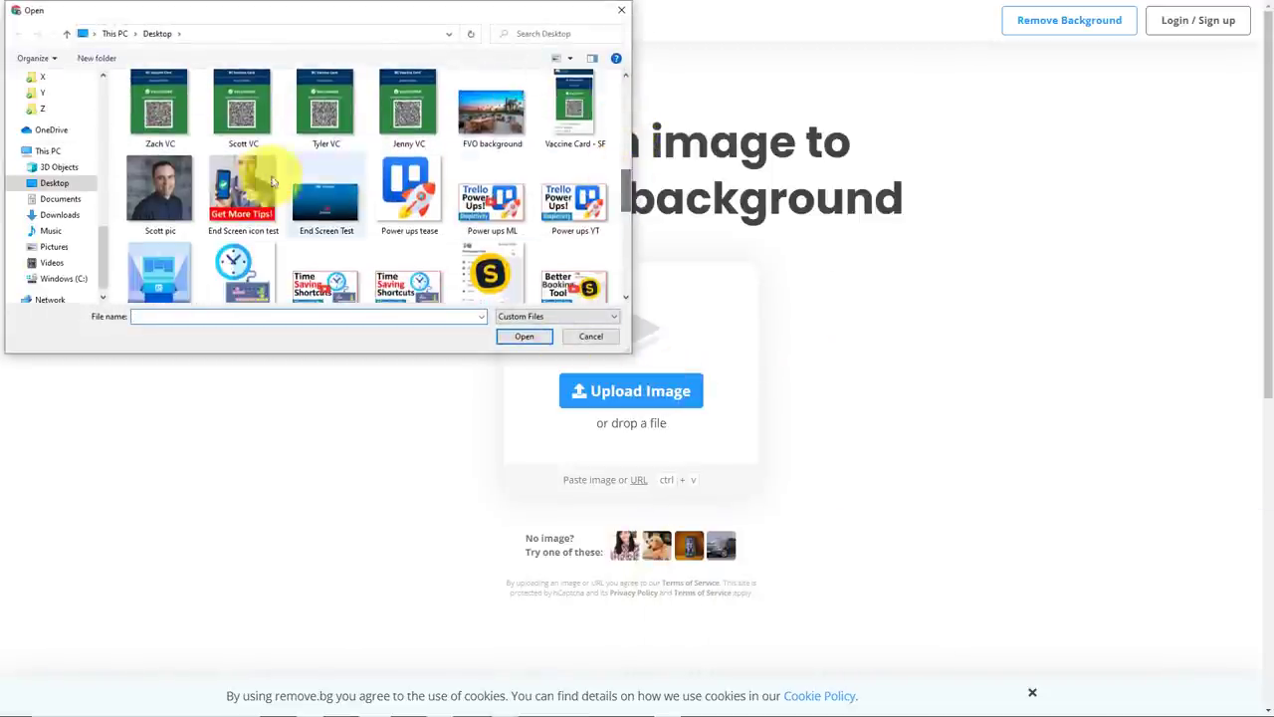
left_click(147, 181)
left_click(526, 337)
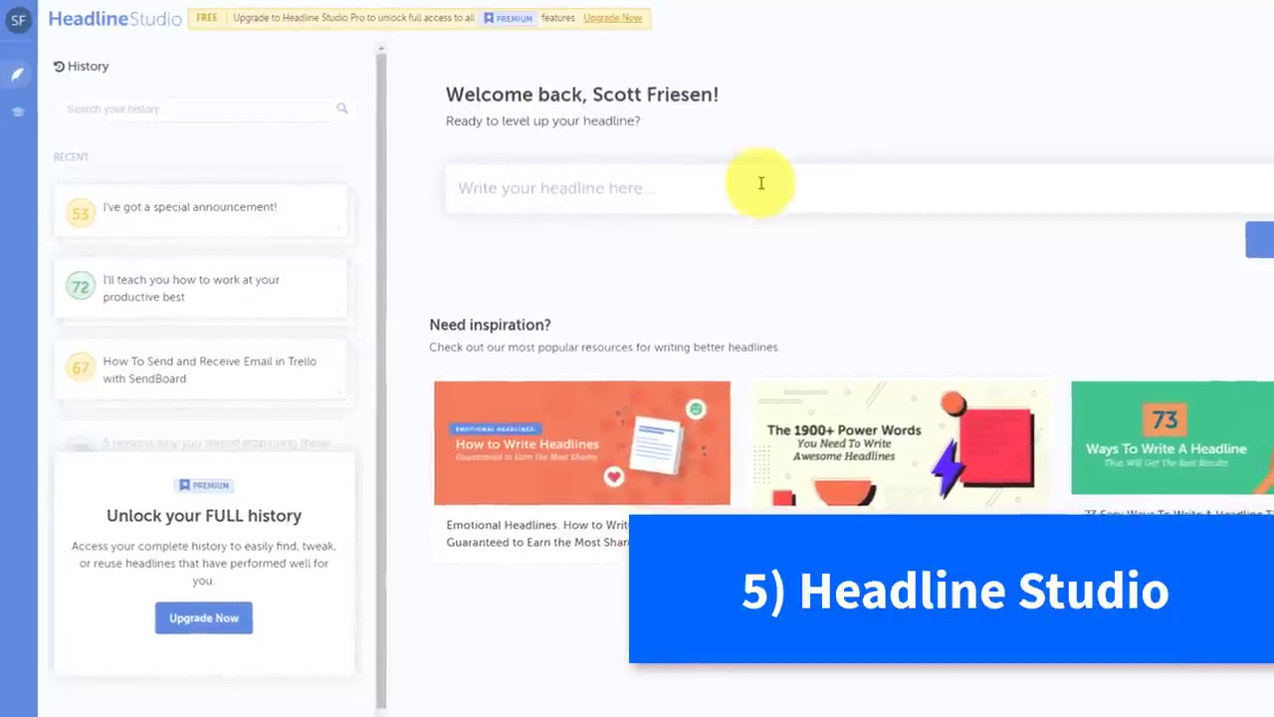
Step: Switch to Headline Studio, analyze the headline "3 ways to track your time for better results" and review its word balance
left_click(637, 186)
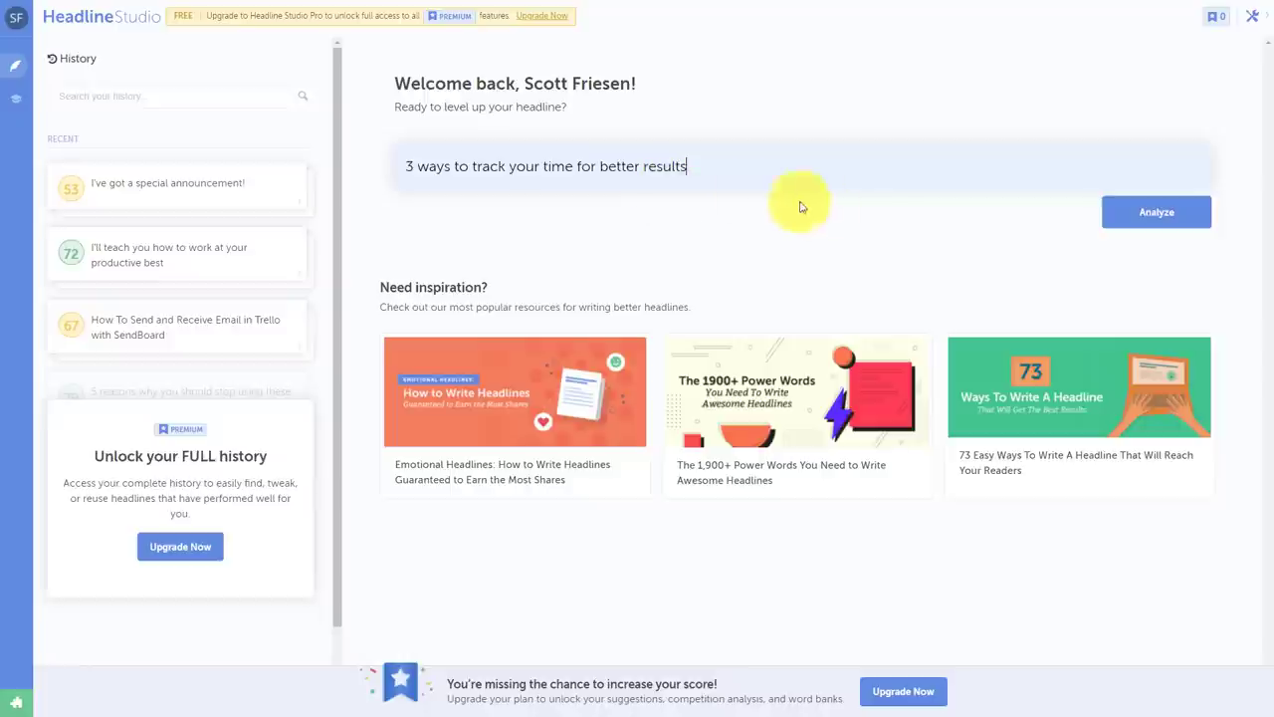
left_click(1137, 213)
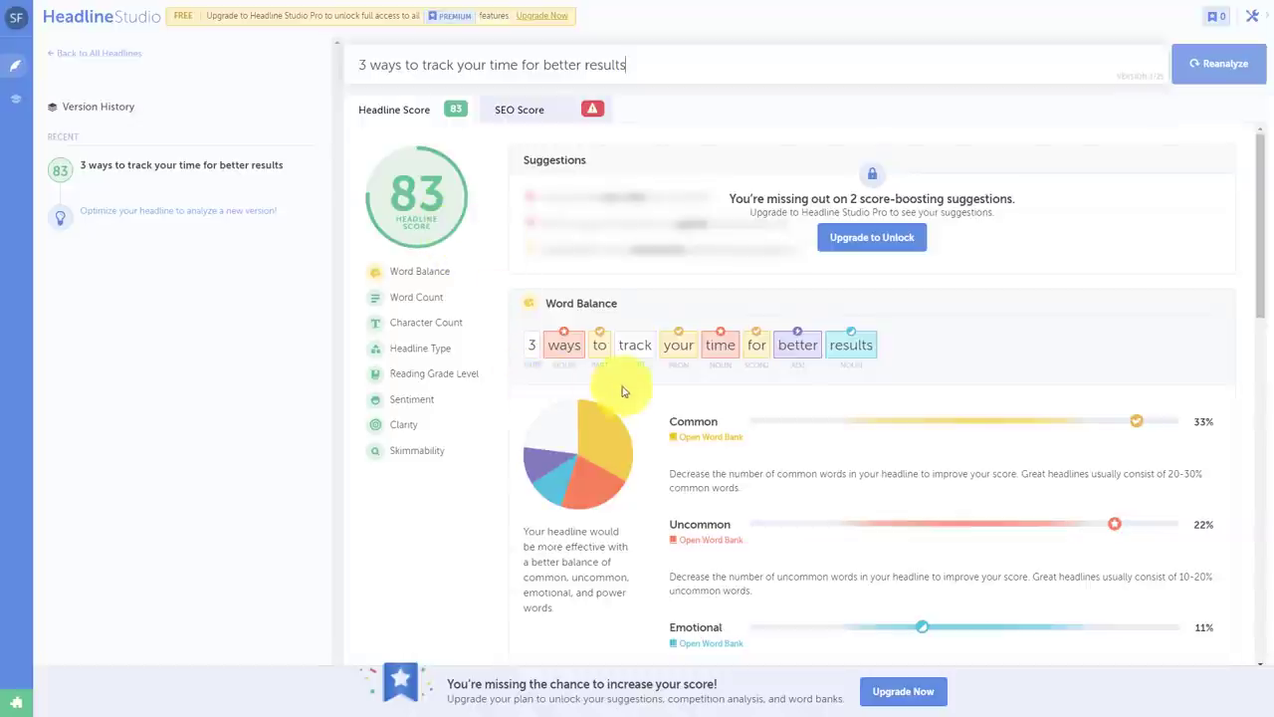
scroll(745, 464, "down", 1)
scroll(660, 418, "up", 1)
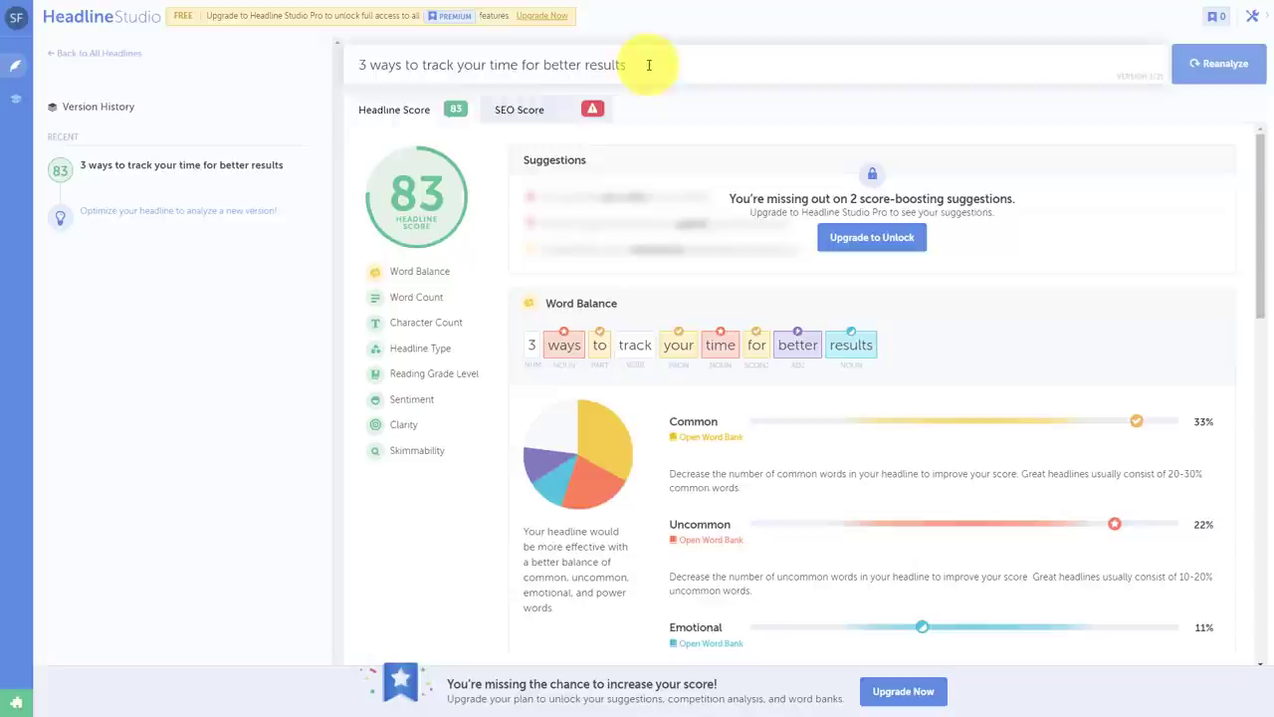
Step: Replace the headline with "Look at this..." and reanalyze it
left_click_drag(649, 65, 350, 65)
key("BackSpace")
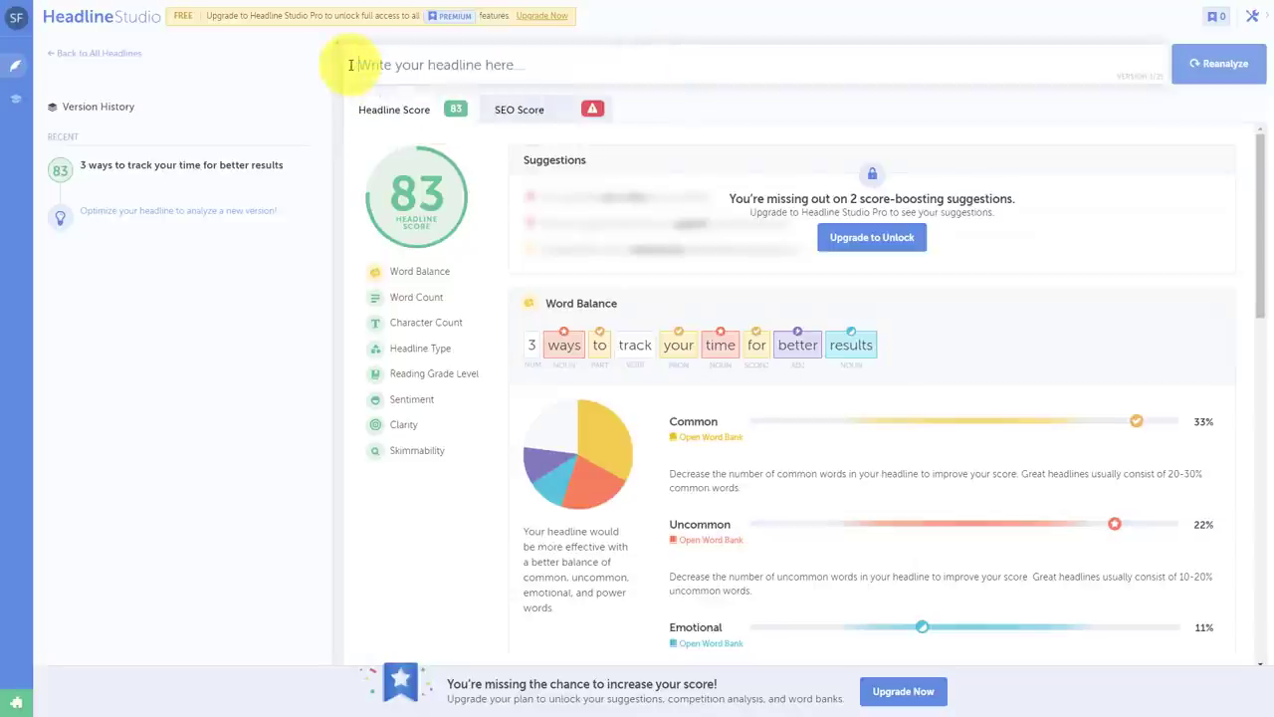
type("Look at this..")
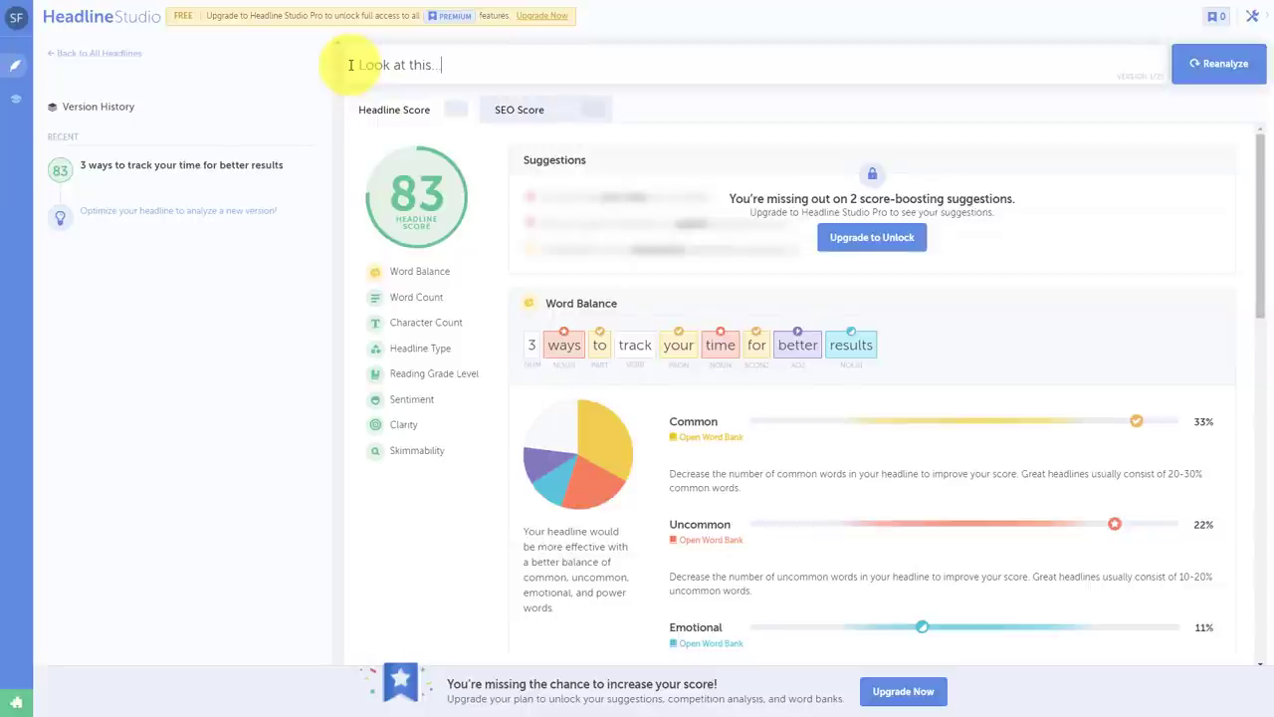
key("Return")
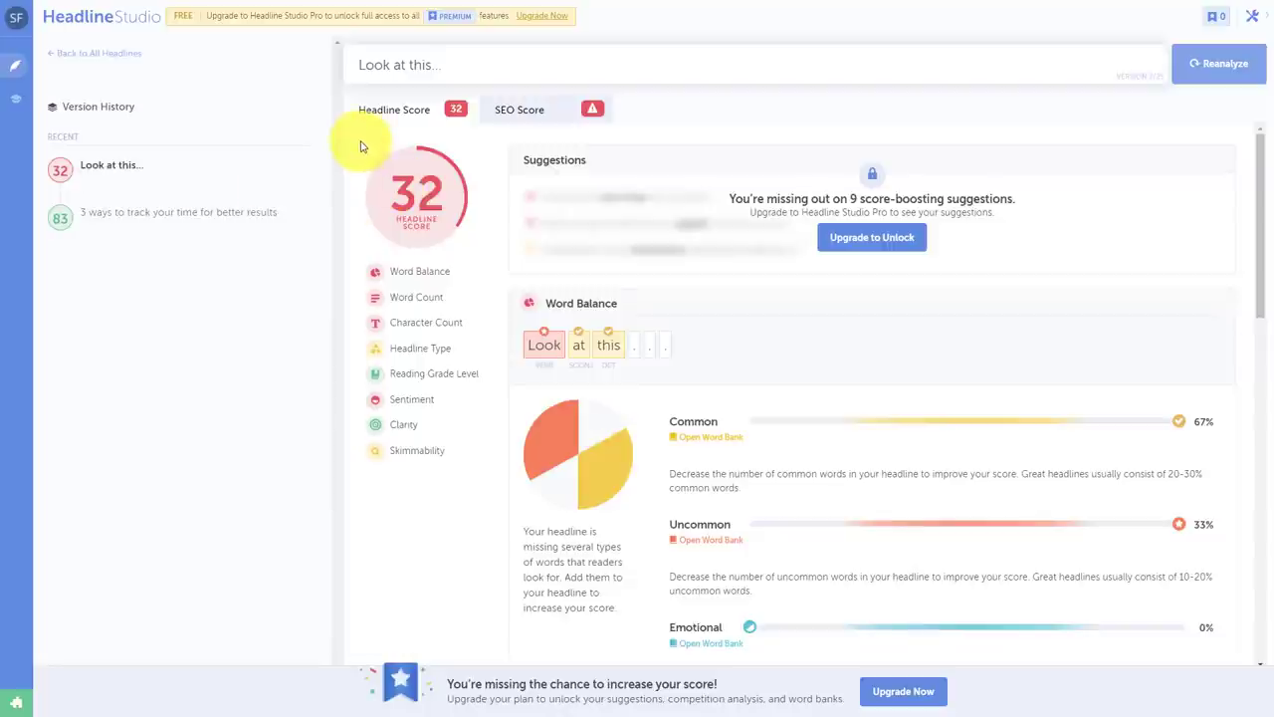
Step: Extend the headline to "Look at this amazing way to tie your shoes" and reanalyze it
key("BackSpace")
key("BackSpace")
key("BackSpace")
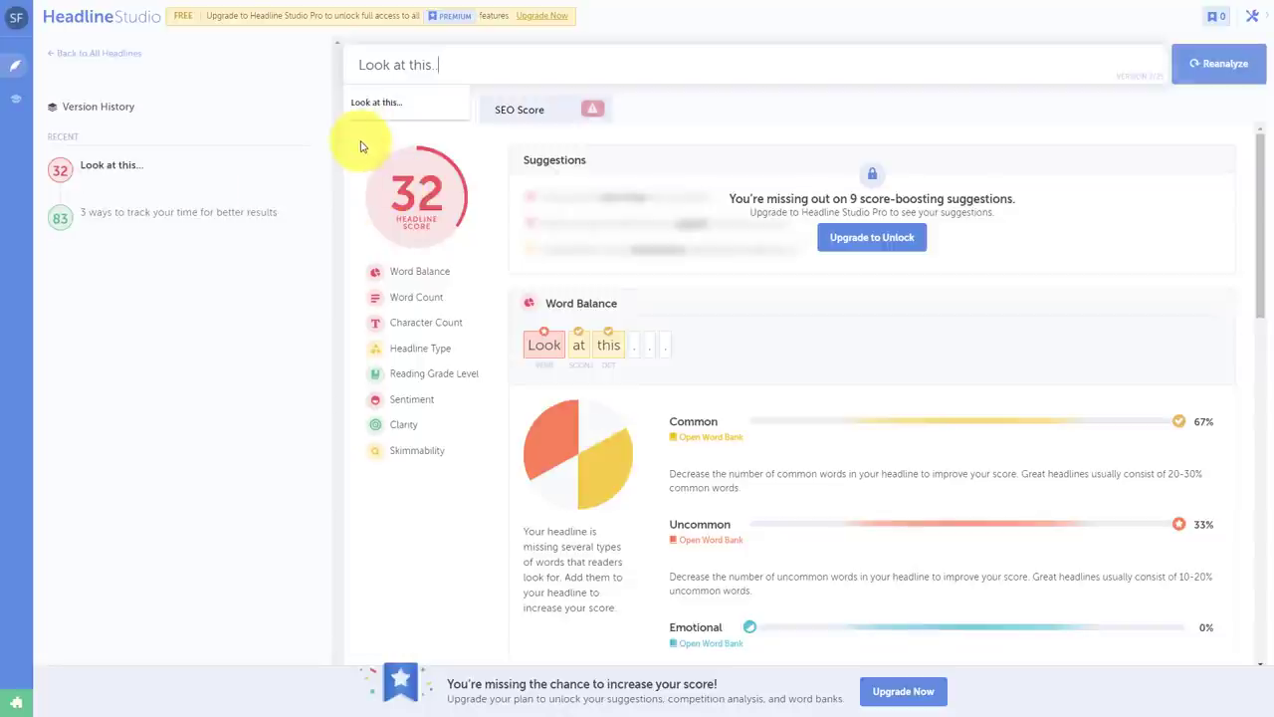
type("amazing way to tie your shoes")
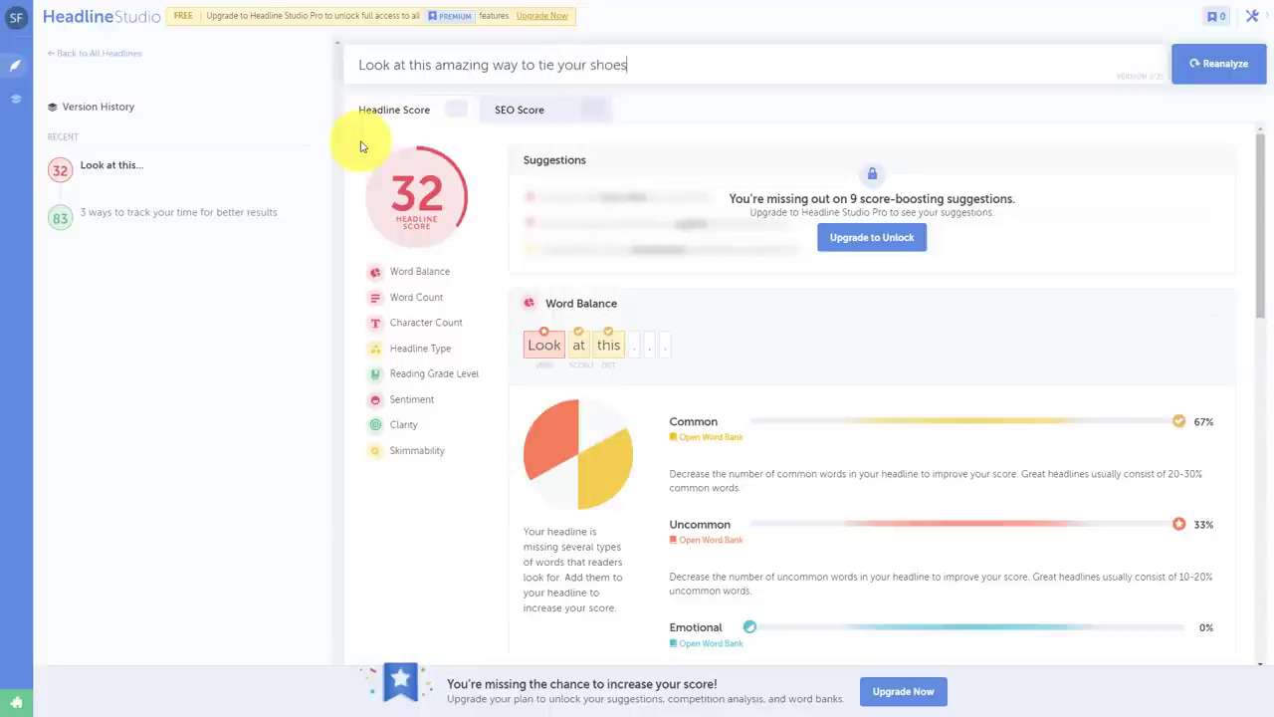
key("Return")
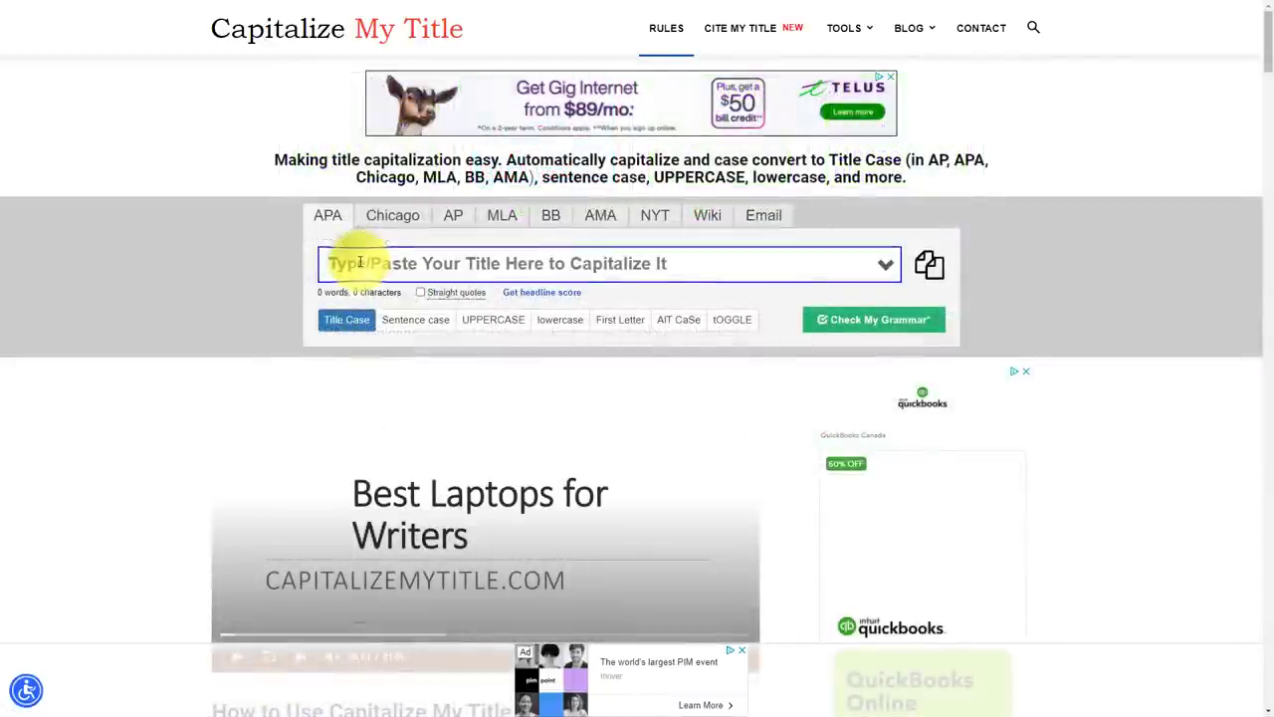
Step: Switch to Capitalize My Title and convert "Look at this amazing way to tie your shoes" to APA title case
type("Look at this amazing way to tie your shoes")
left_click(251, 271)
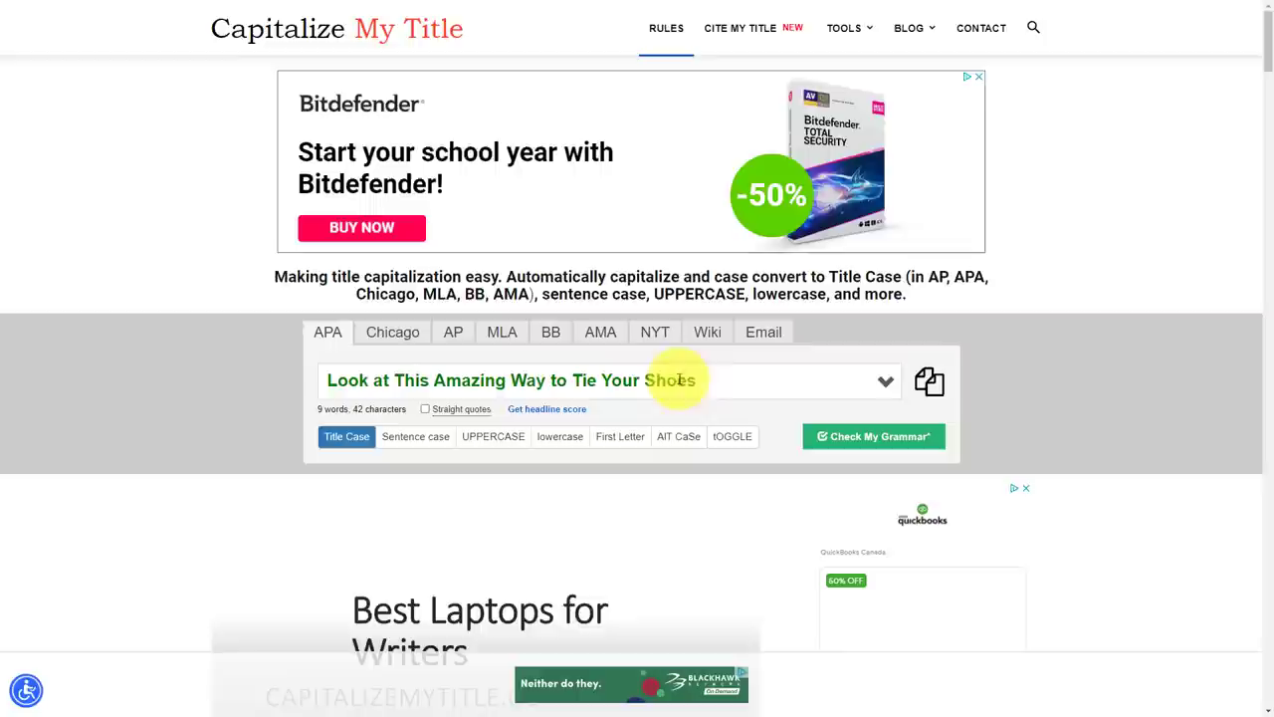
Step: Replace the title with "This Is the Best Way to Read Books at Night" in APA title case
left_click_drag(719, 387, 284, 406)
key("BackSpace")
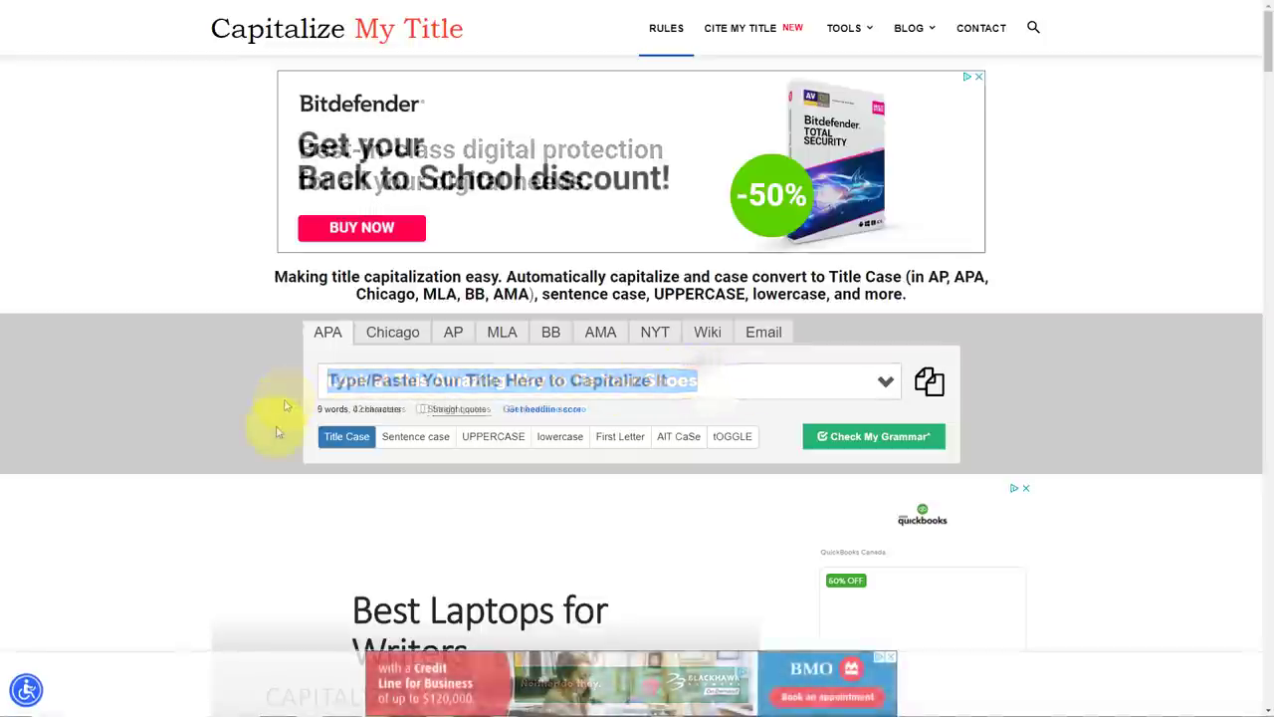
left_click(332, 378)
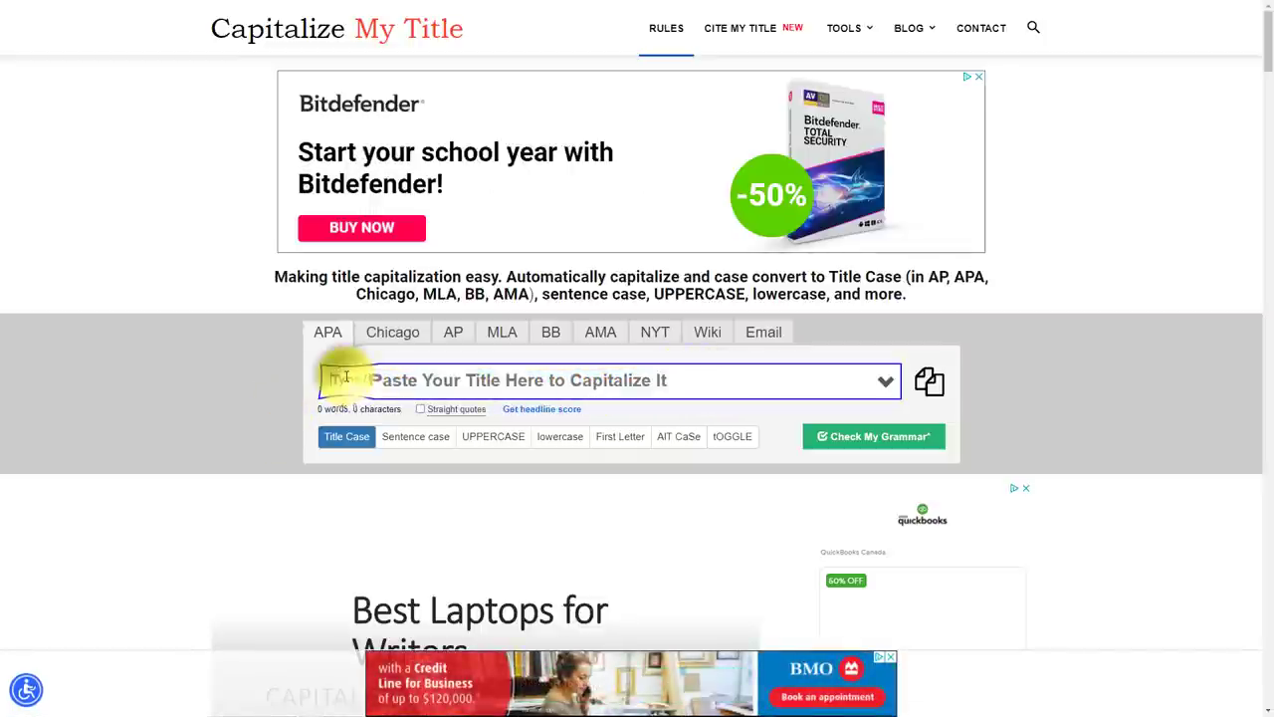
type("This ")
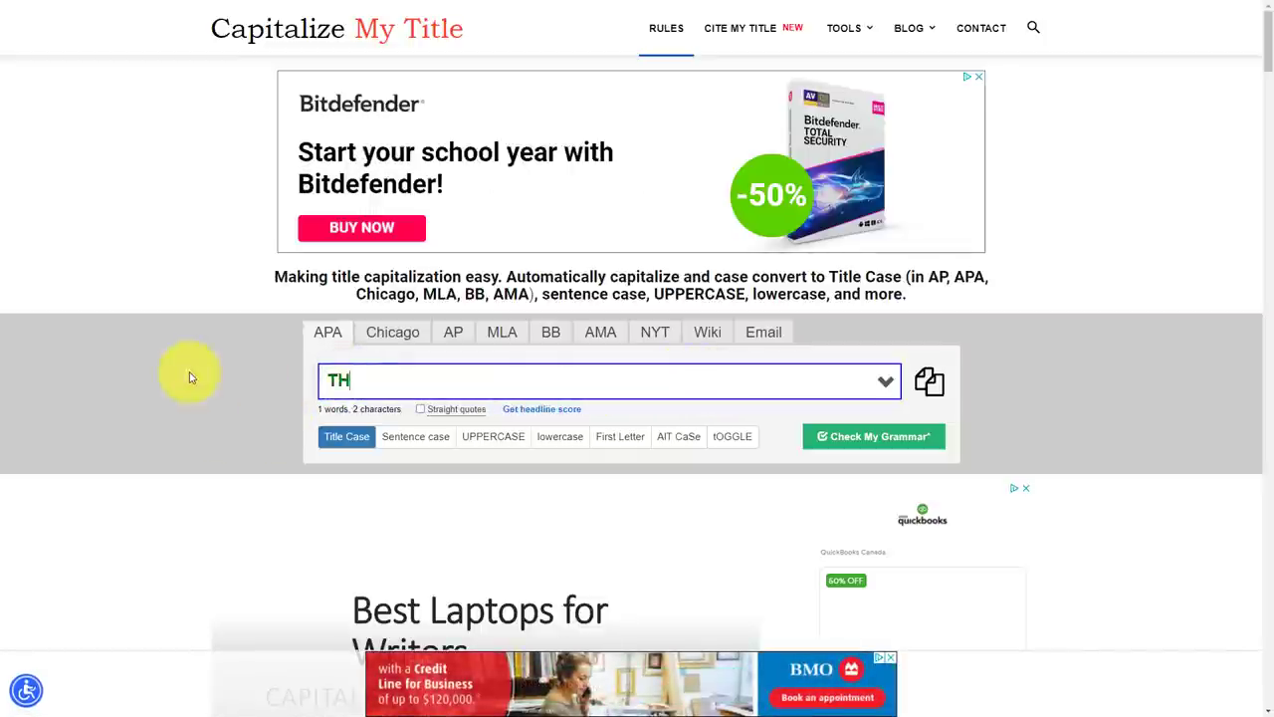
type("Is The Bes")
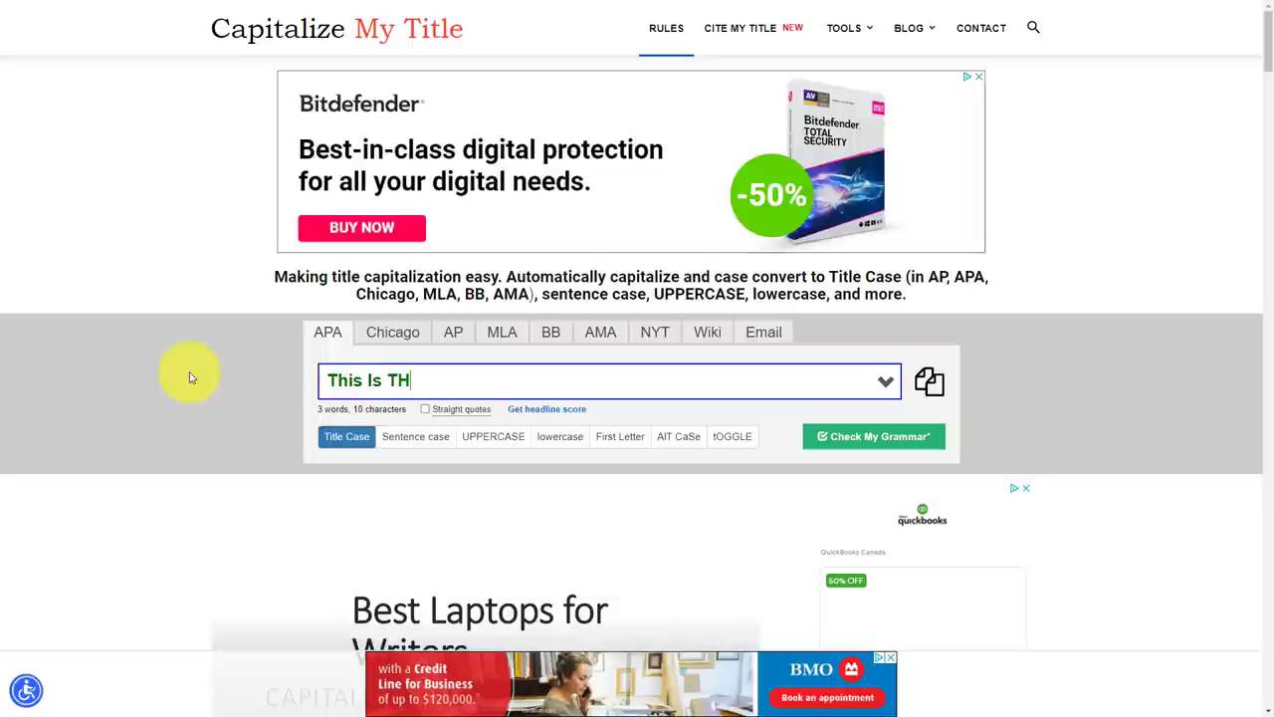
type("t WAy t")
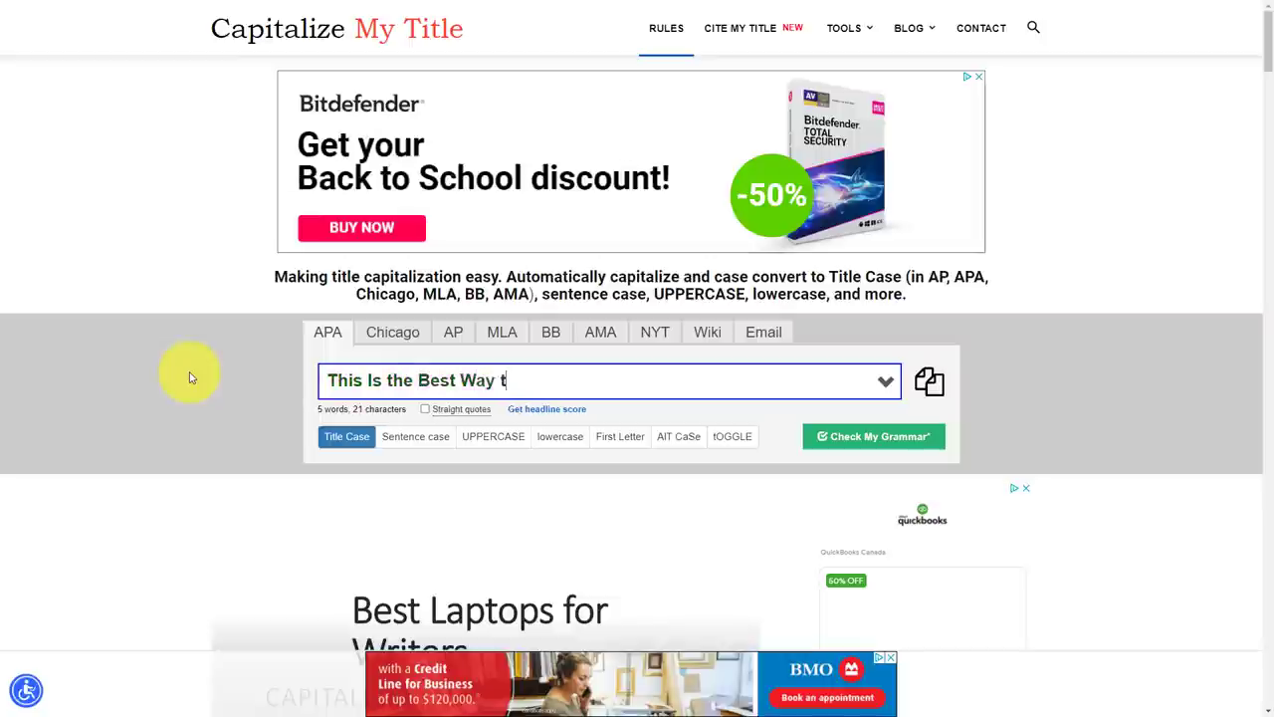
type("o read Books")
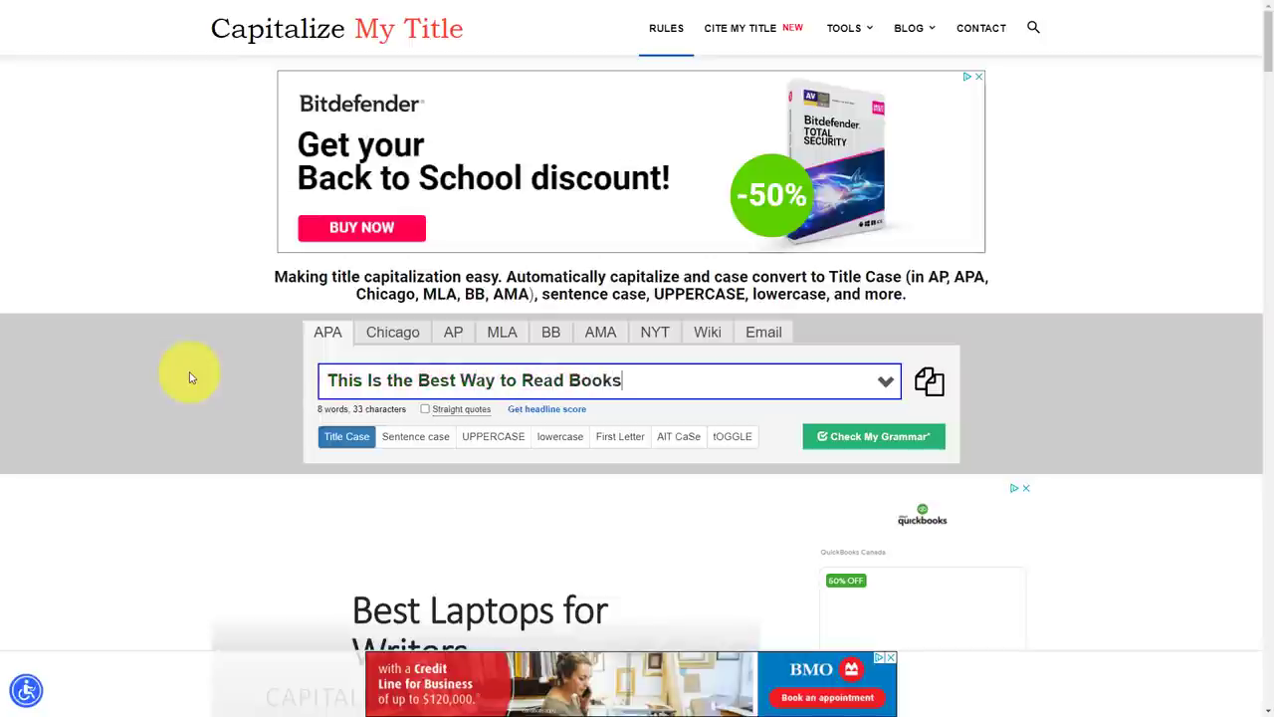
type(" At night")
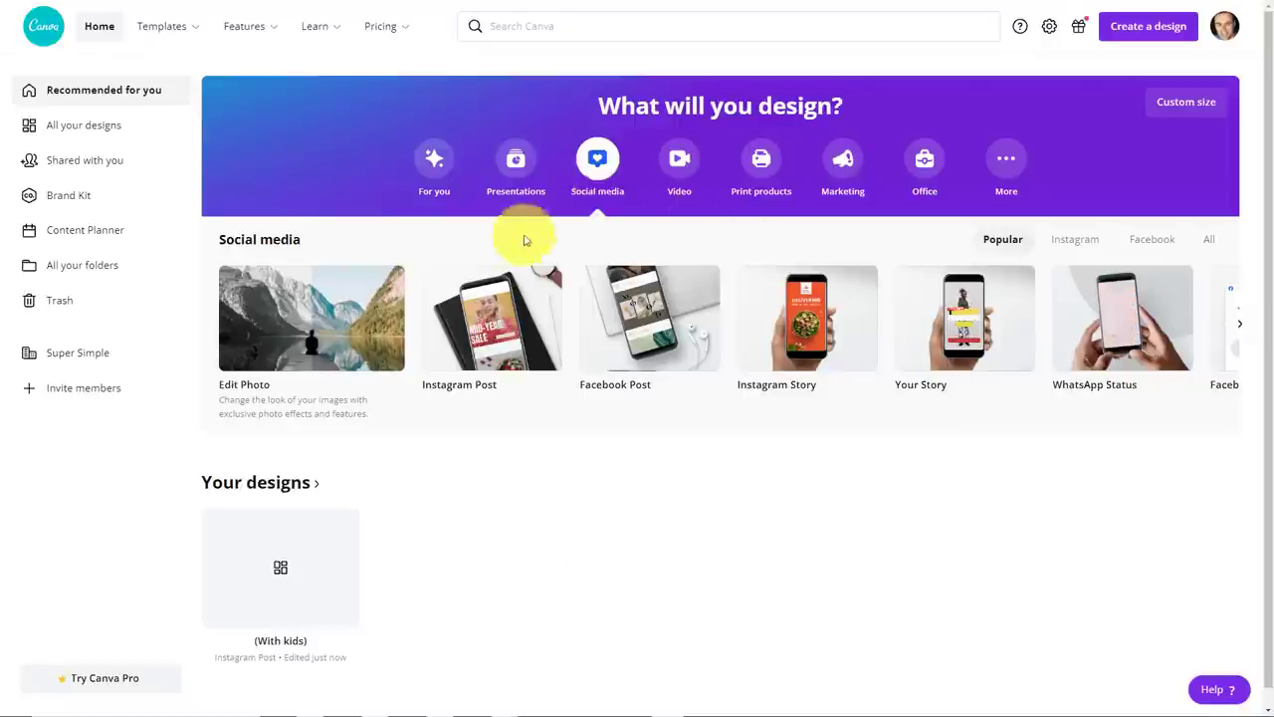
Step: Switch to Canva and browse the social media and marketing design formats
mouse_move(500, 318)
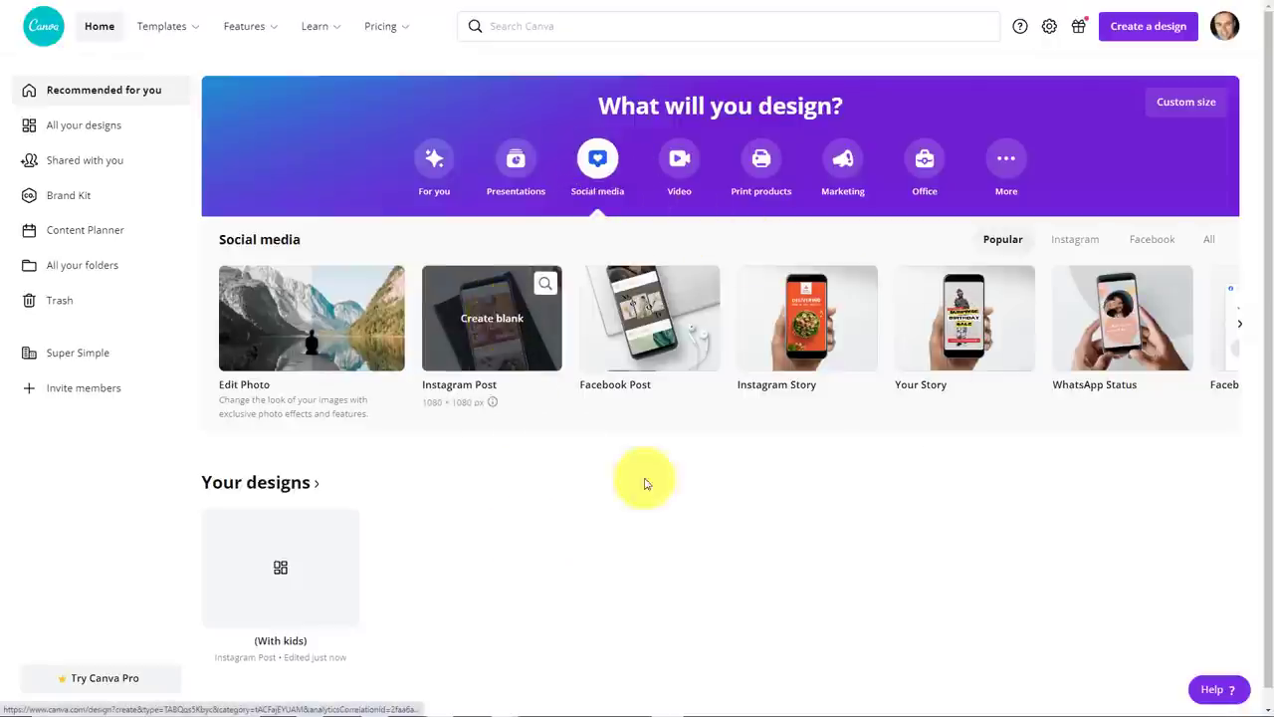
left_click(1238, 323)
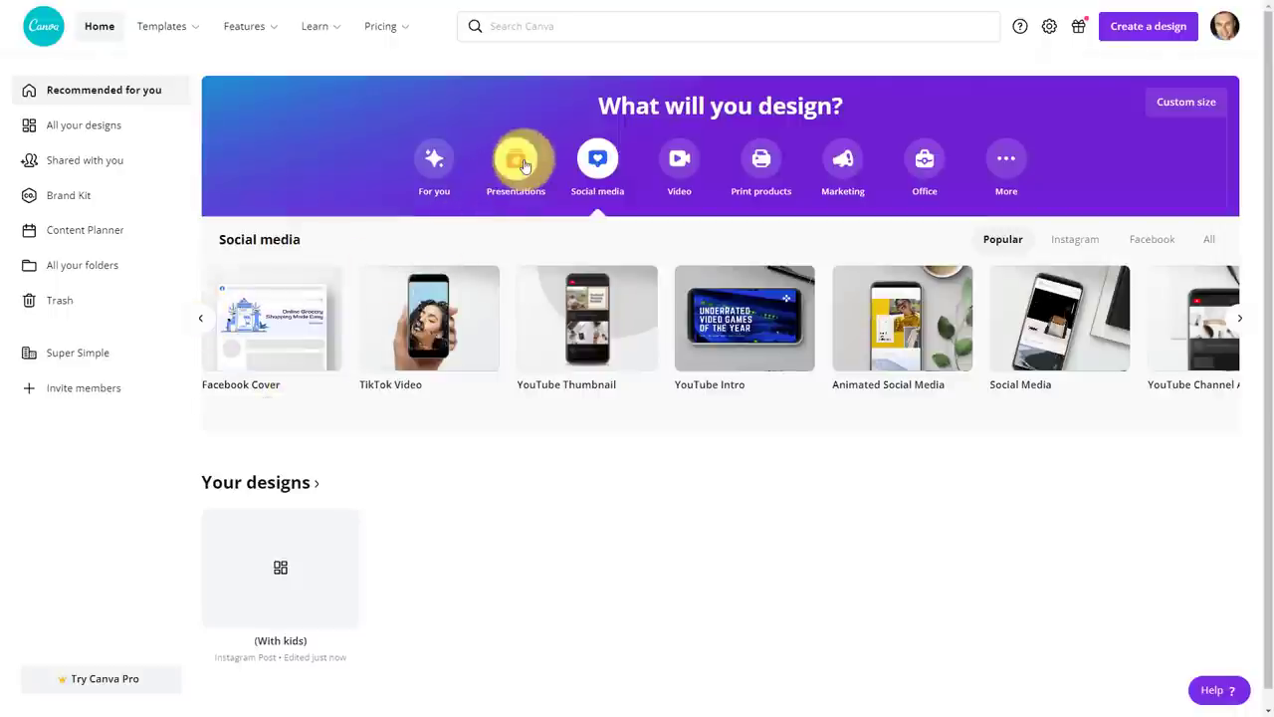
left_click(836, 167)
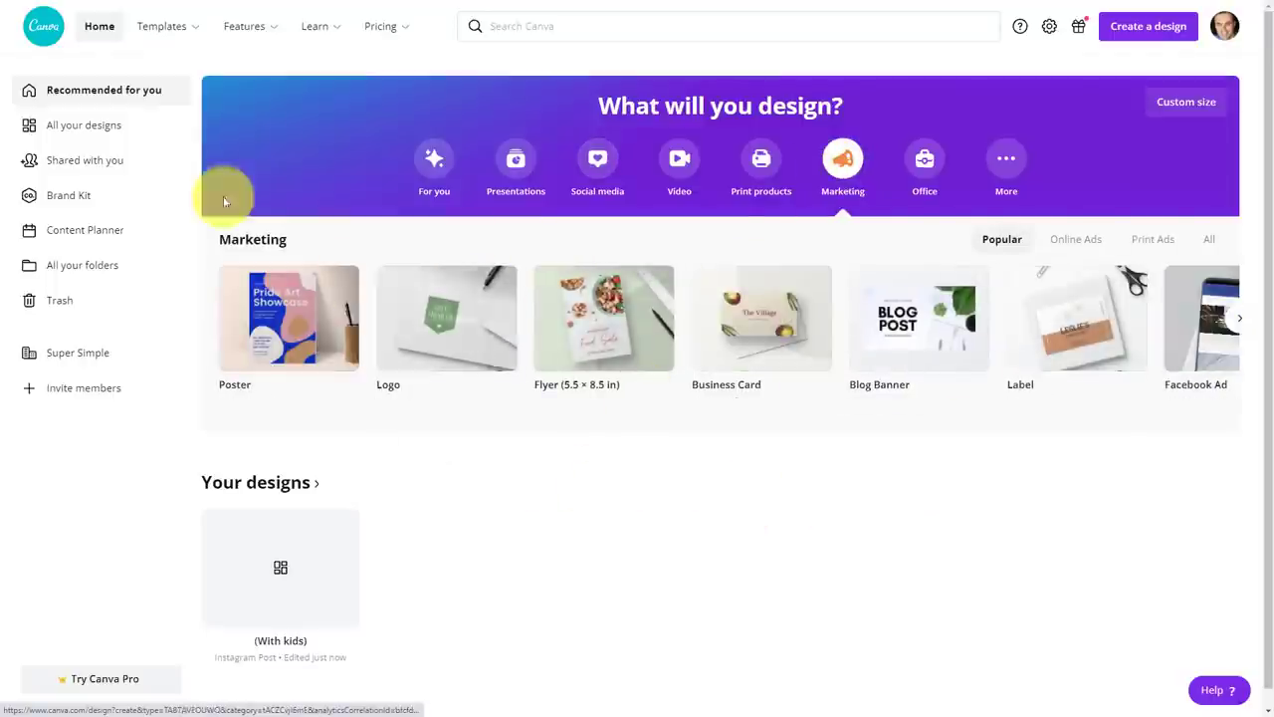
Step: Open the existing "(With kids)" Instagram post design, dismiss the sticker tip and look through its pages
left_click(64, 127)
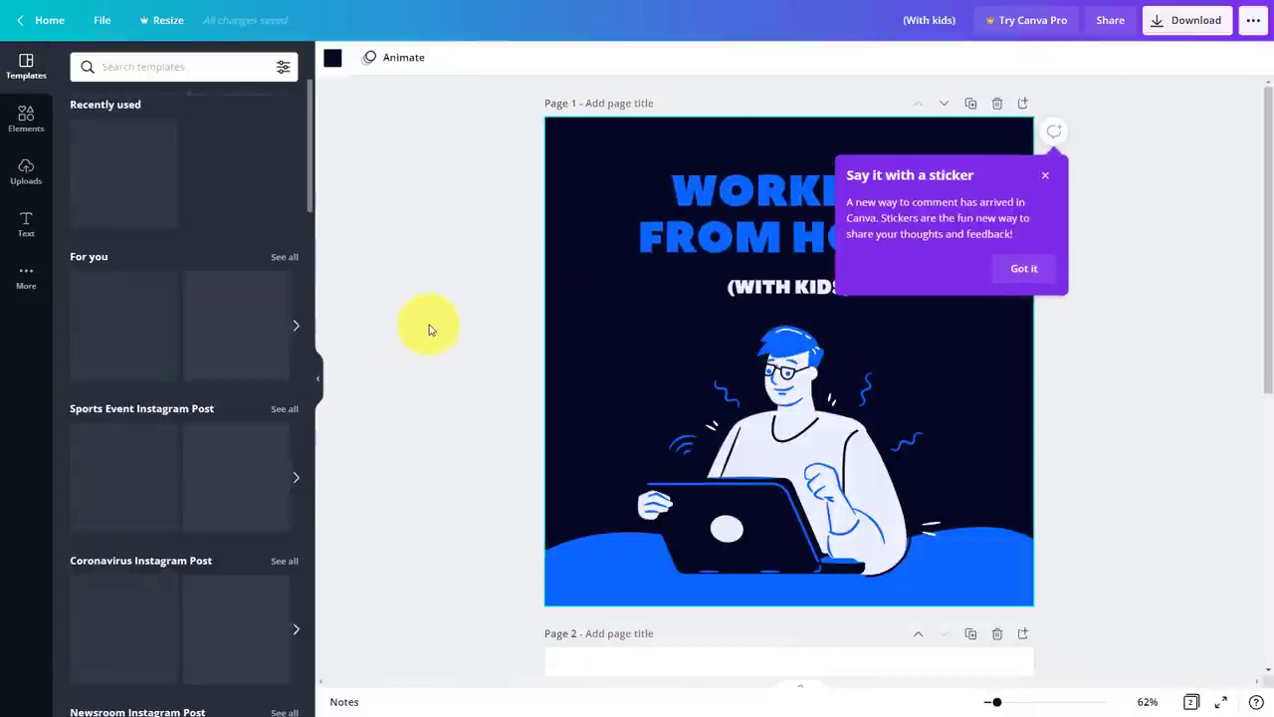
left_click(1047, 179)
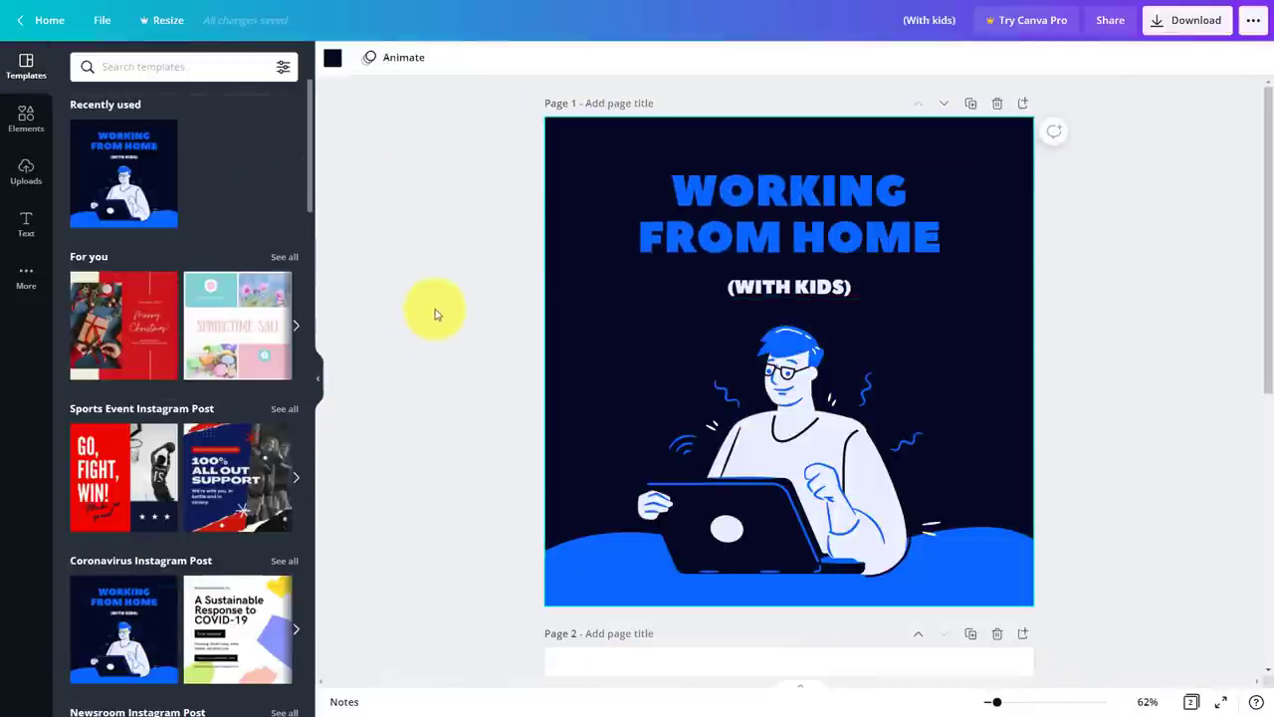
scroll(438, 310, "down", 5)
scroll(441, 312, "up", 5)
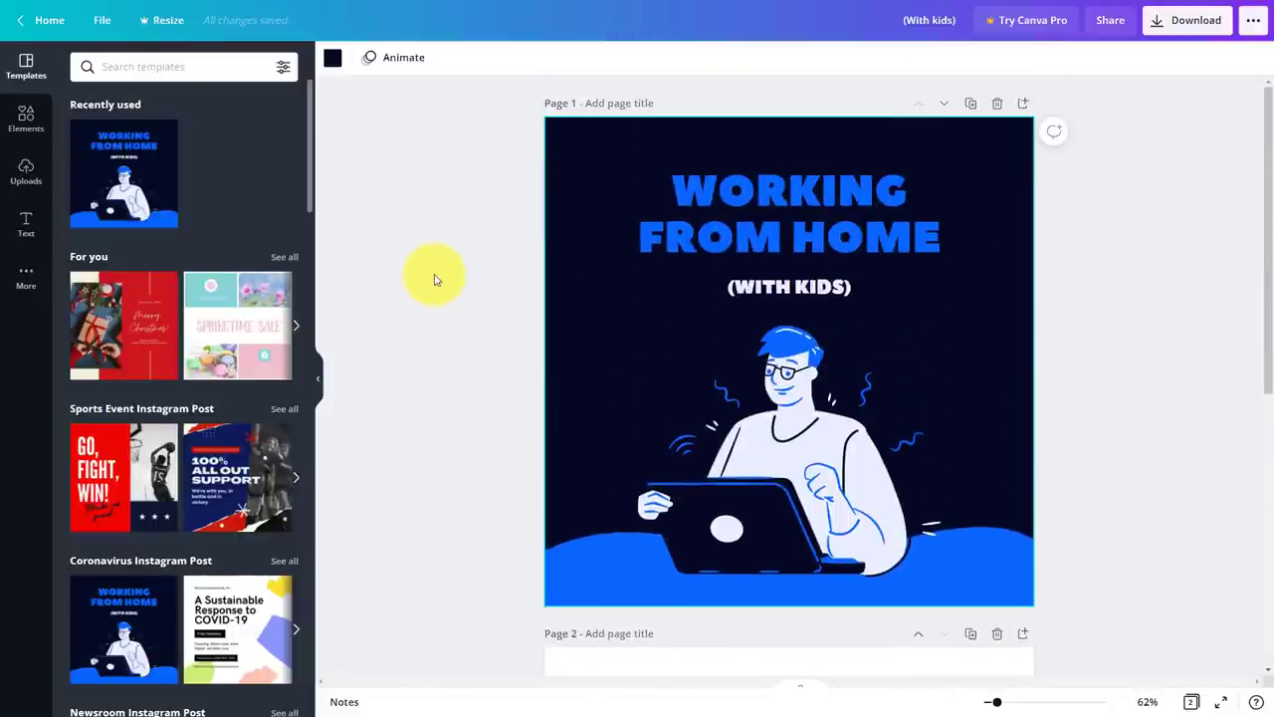
Step: Delete the "(WITH KIDS)" subtitle text beneath the page 1 heading
left_click(823, 288)
left_click(846, 288)
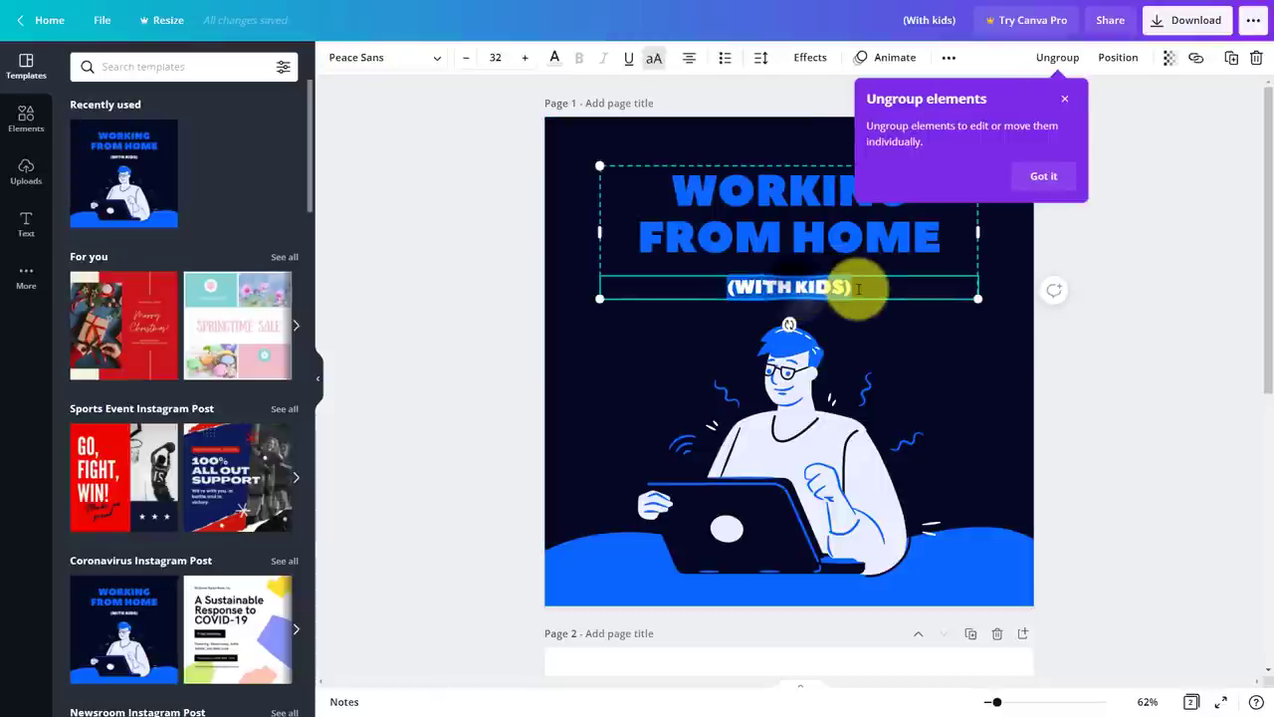
key("BackSpace")
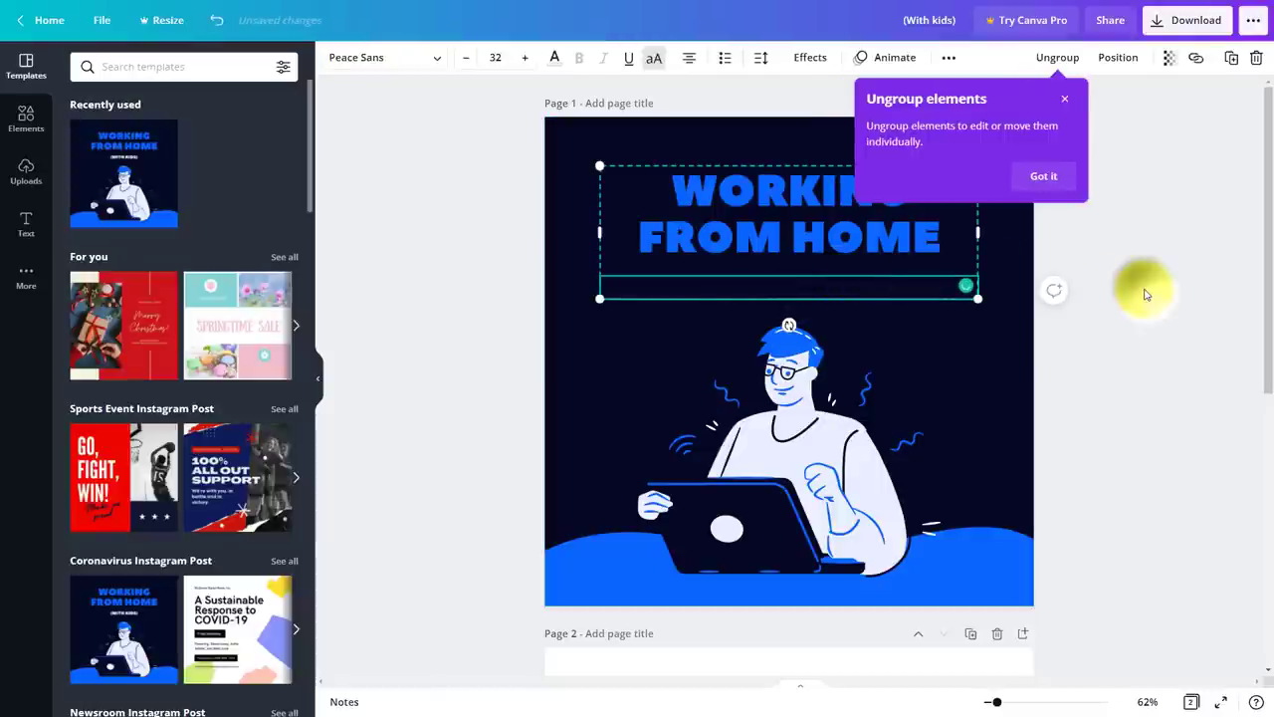
left_click(1145, 293)
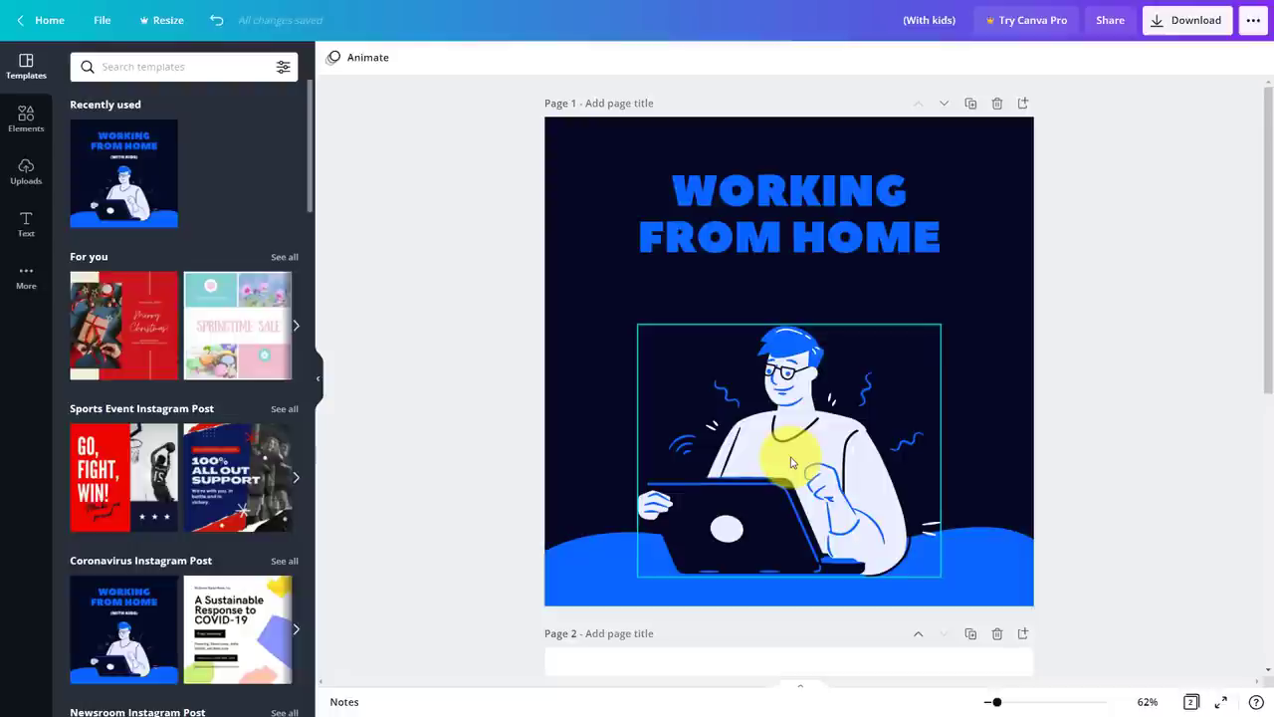
Step: Examine the text color choices for the page 2 heading "1. Use visual cues to designate your work space."
scroll(791, 461, "down", 5)
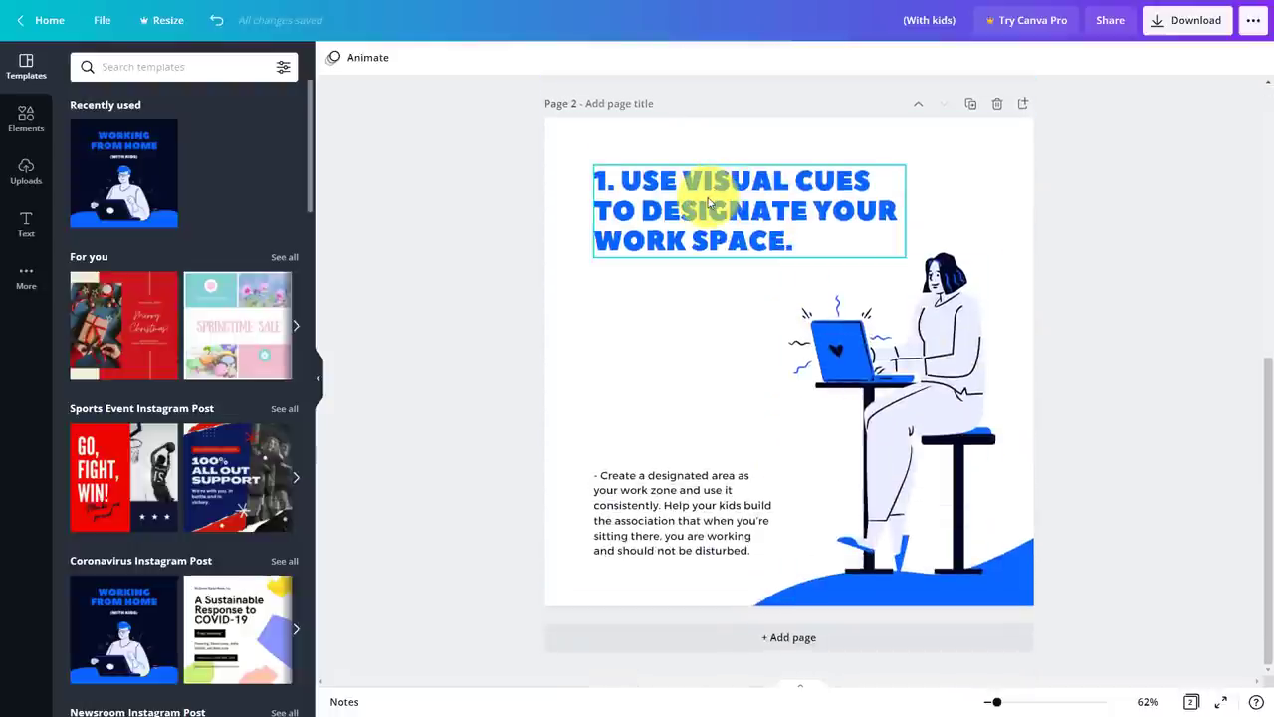
left_click(660, 205)
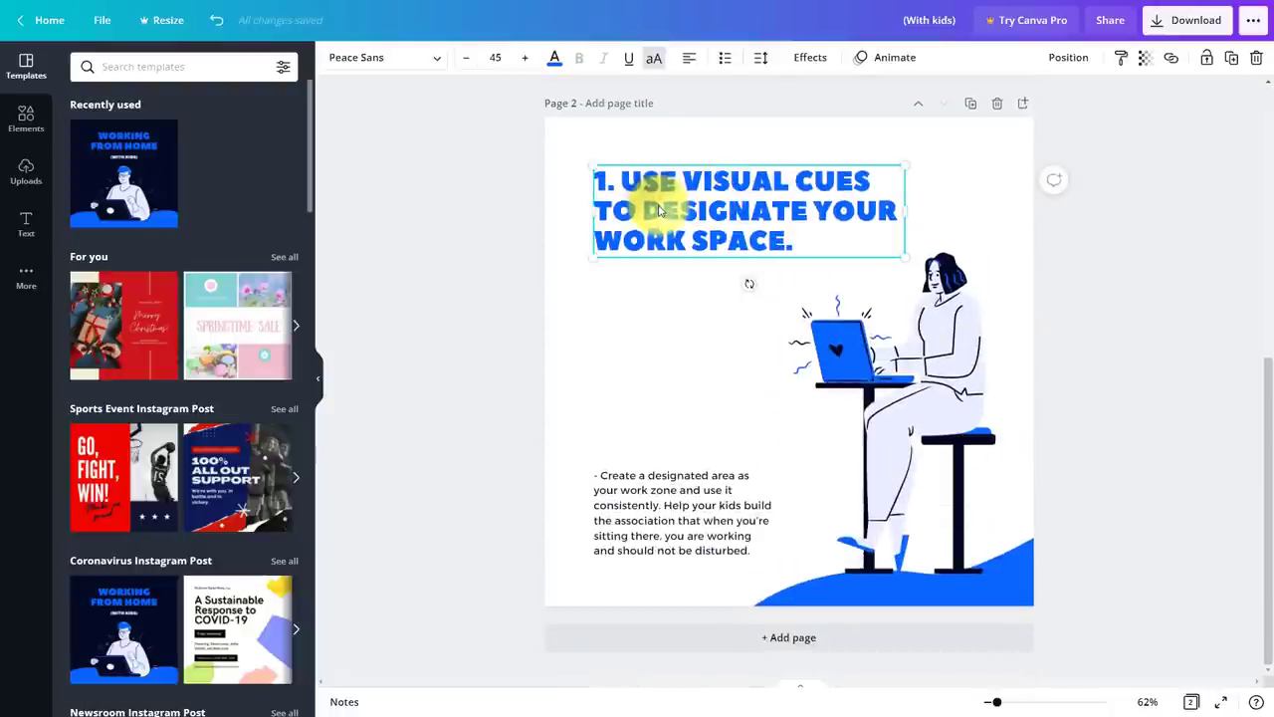
left_click(555, 60)
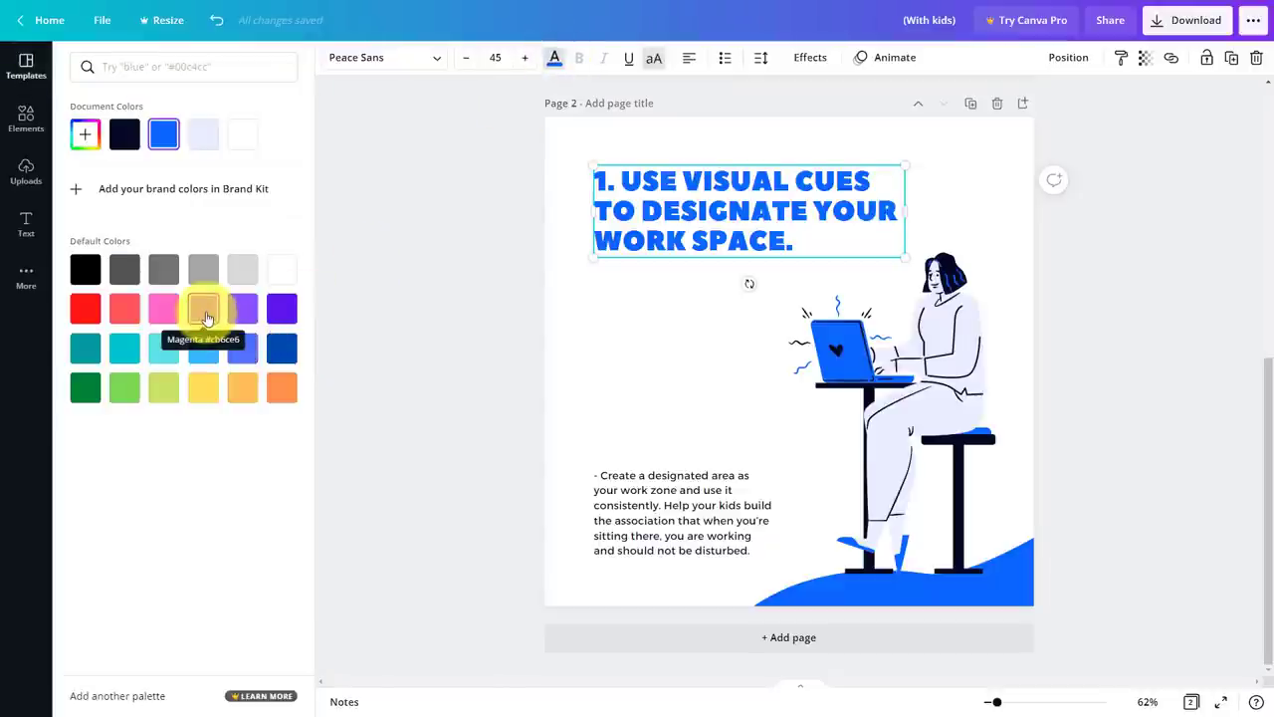
left_click(441, 280)
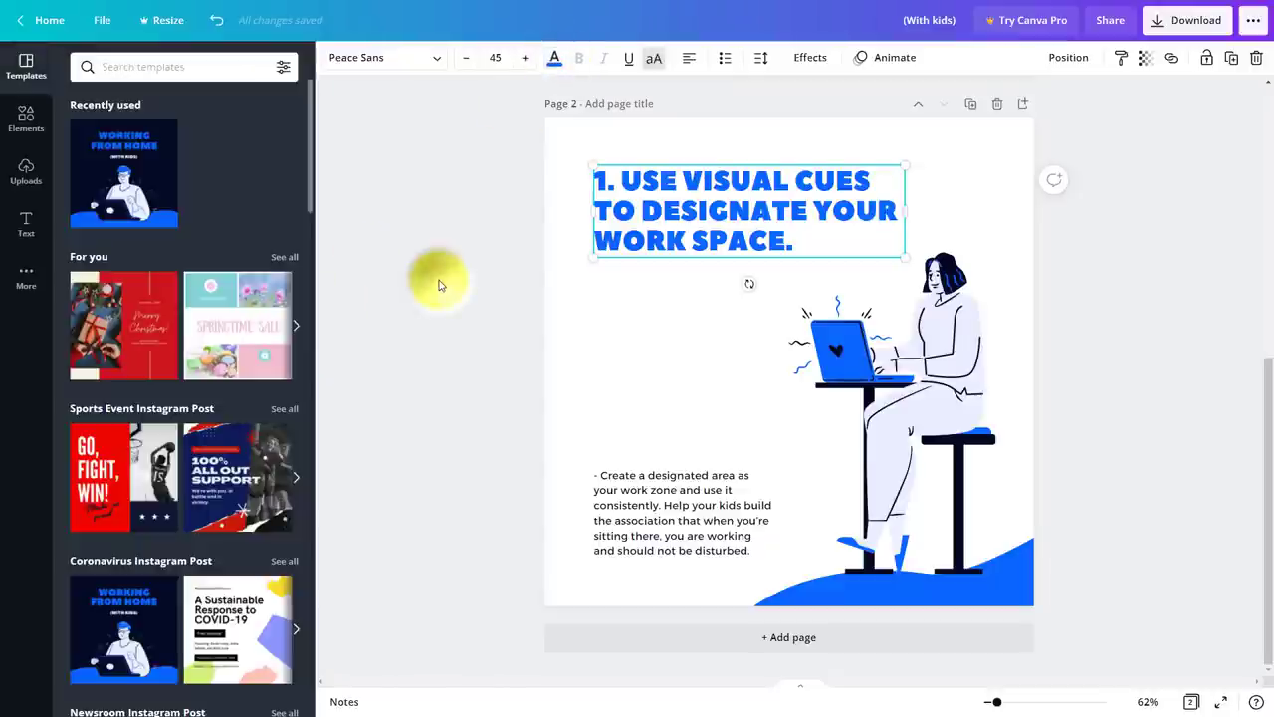